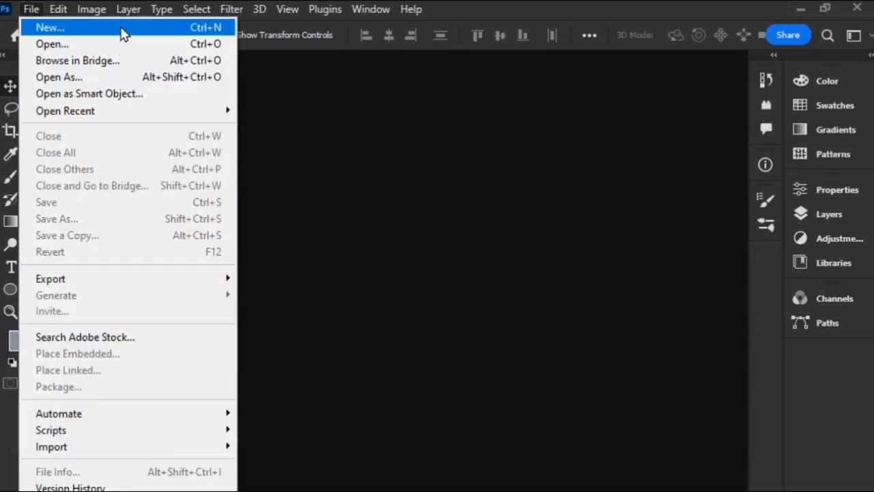
# Create a new 1920 x 1080 px, 72 ppi RGB document named "Perspective Warp Efect"
pyautogui.click(120, 25)
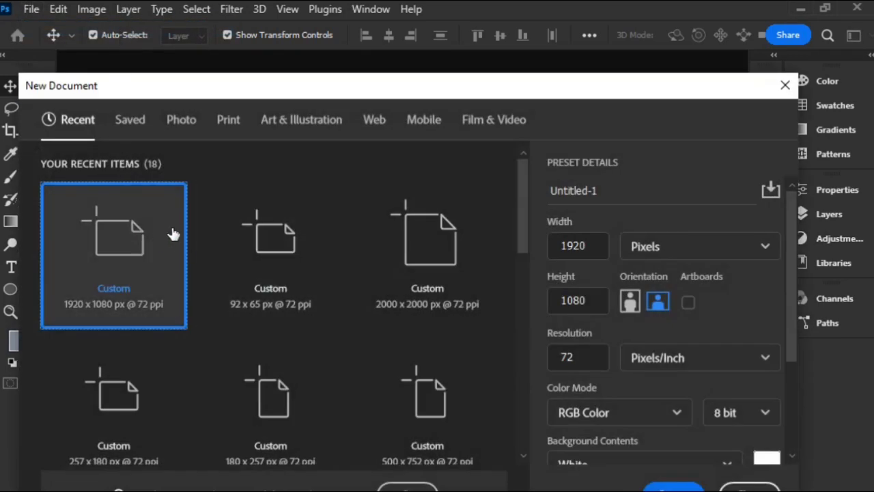
pyautogui.click(607, 194)
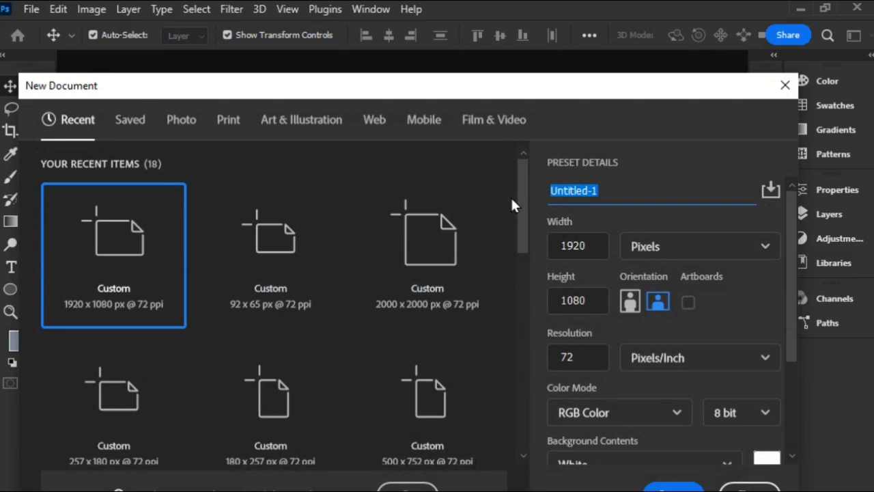
pyautogui.press('BackSpace')
pyautogui.write('Per')
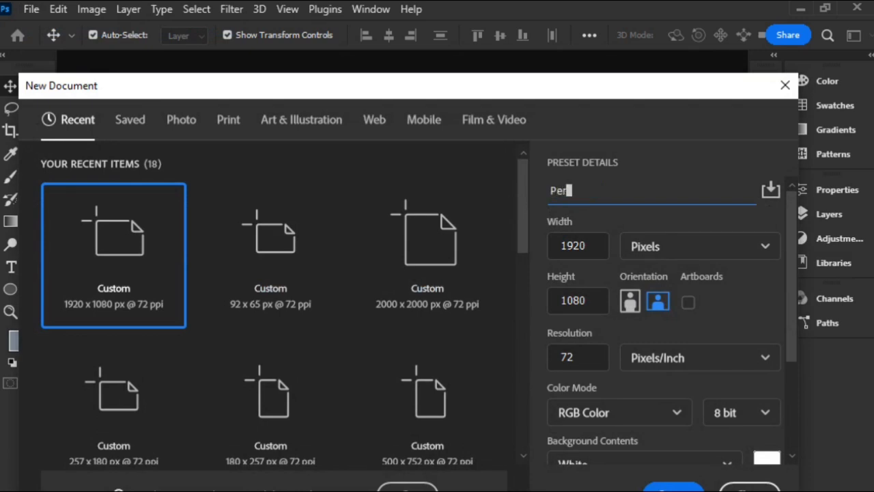
pyautogui.write('spective Warp E')
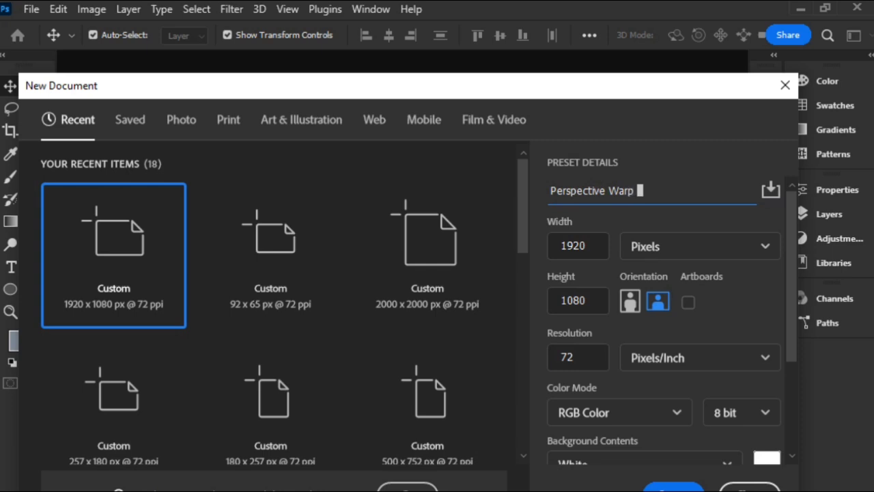
pyautogui.write('fee')
pyautogui.moveTo(562, 86); pyautogui.dragTo(523, 33)
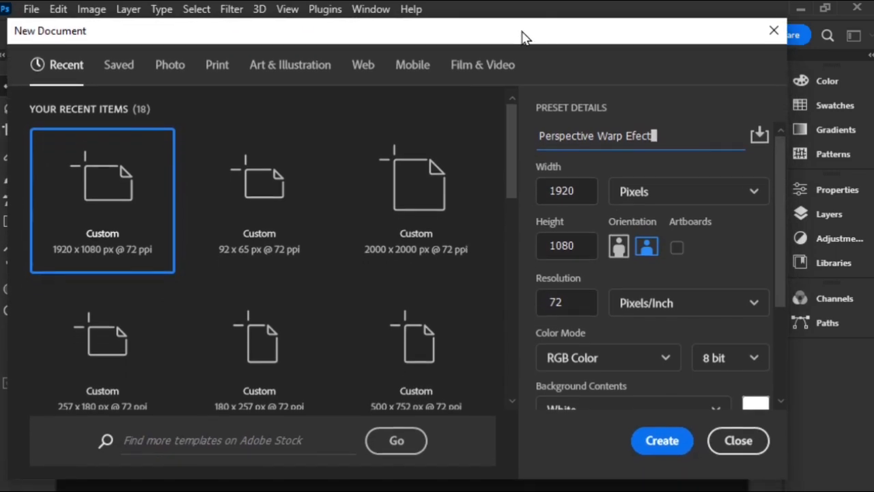
pyautogui.click(662, 442)
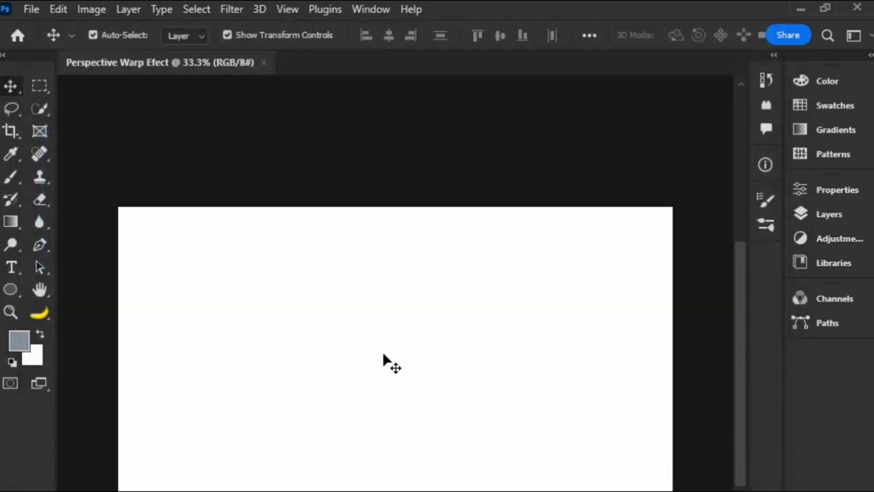
# Place the great-view-city-night image from the T-Shirt Logo folder into the document as a linked file
pyautogui.moveTo(383, 356); pyautogui.dragTo(380, 267)
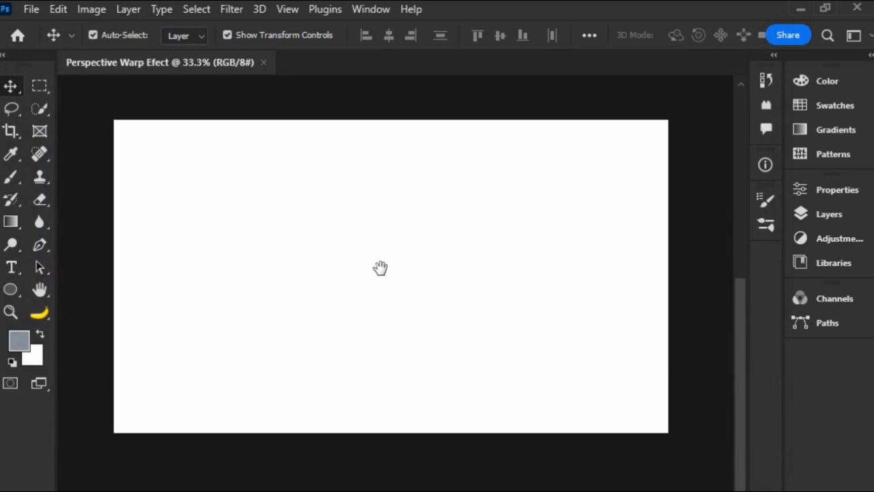
pyautogui.click(32, 9)
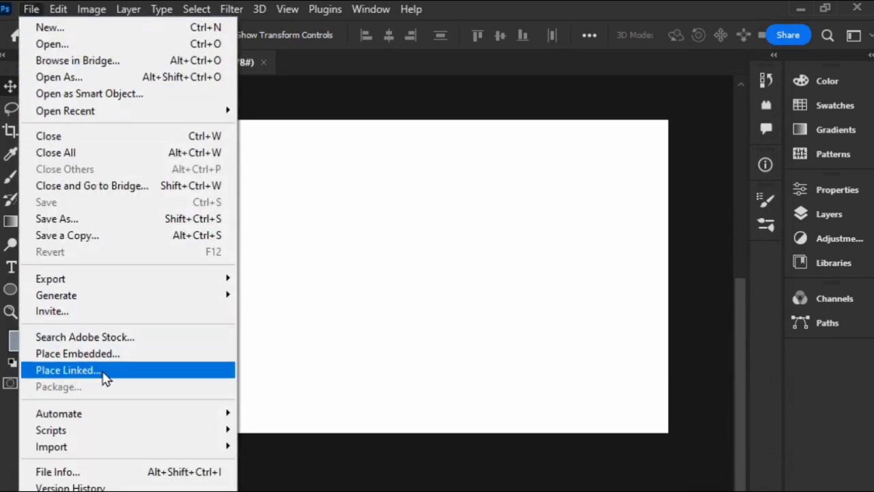
pyautogui.click(107, 372)
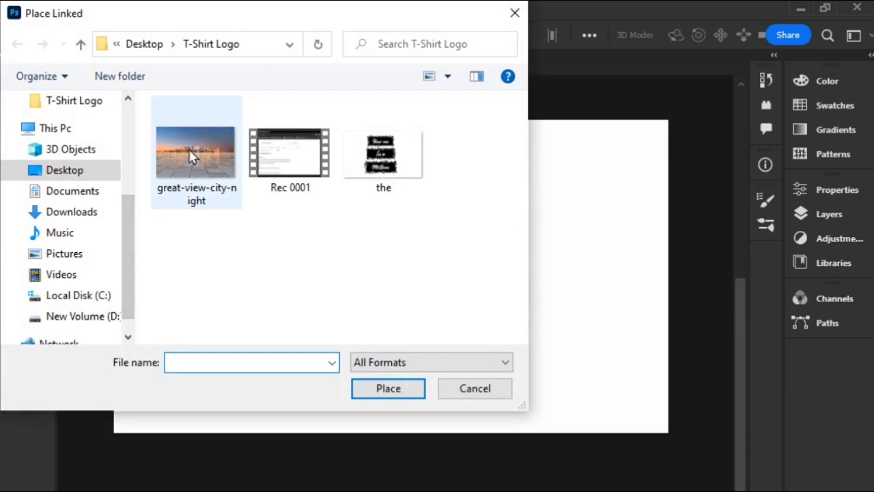
pyautogui.click(189, 152)
pyautogui.click(380, 387)
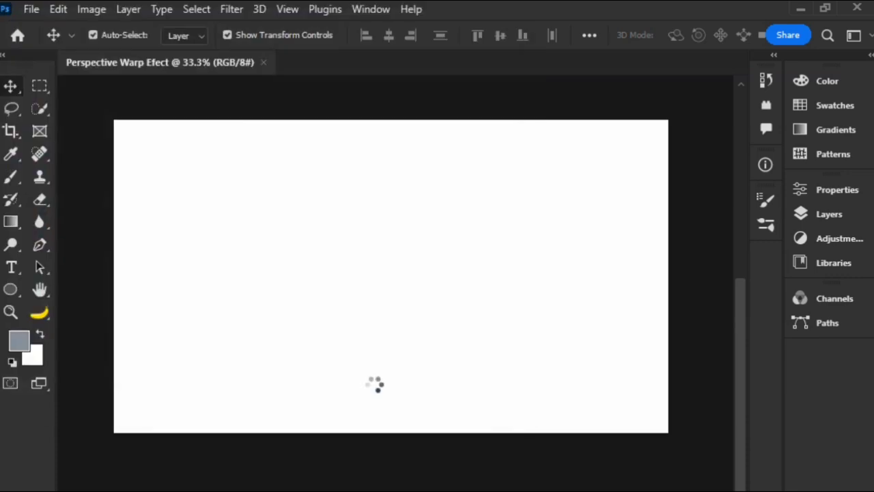
# Move and enlarge the placed city image so it covers the whole canvas, and commit the transform
pyautogui.moveTo(419, 322); pyautogui.dragTo(292, 261)
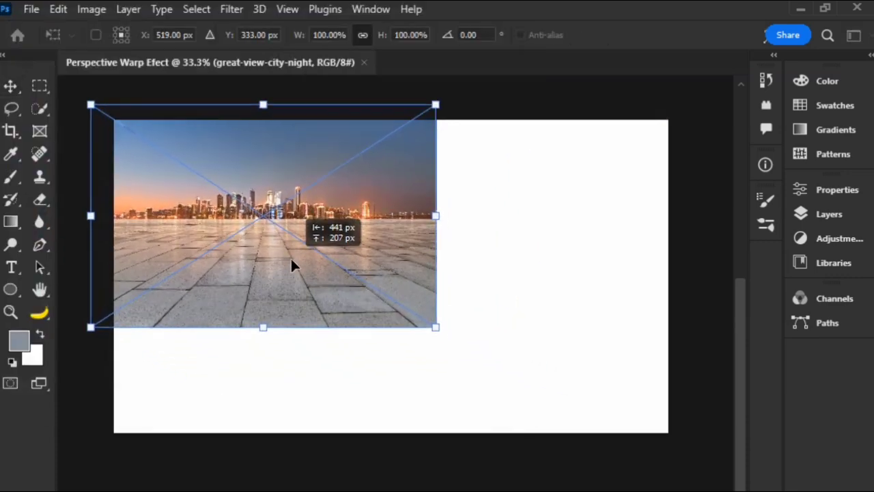
pyautogui.moveTo(437, 330); pyautogui.dragTo(711, 491)
pyautogui.moveTo(487, 376); pyautogui.dragTo(487, 373)
pyautogui.press('Return')
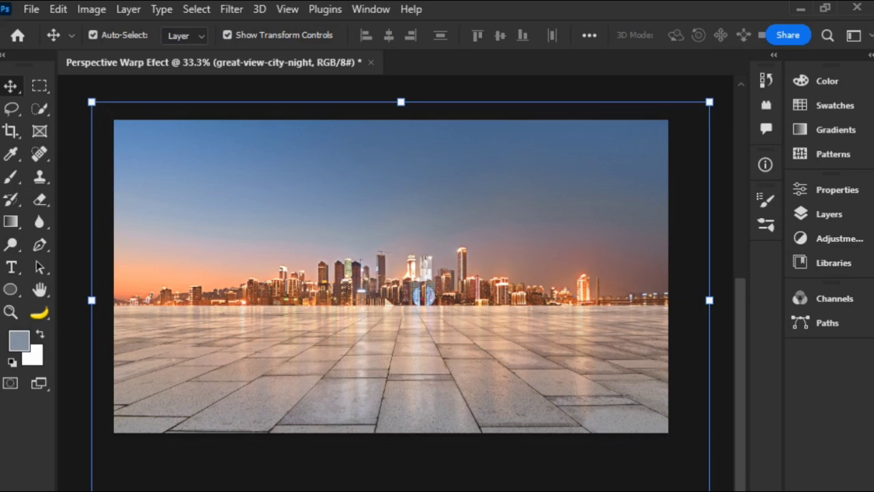
pyautogui.click(503, 477)
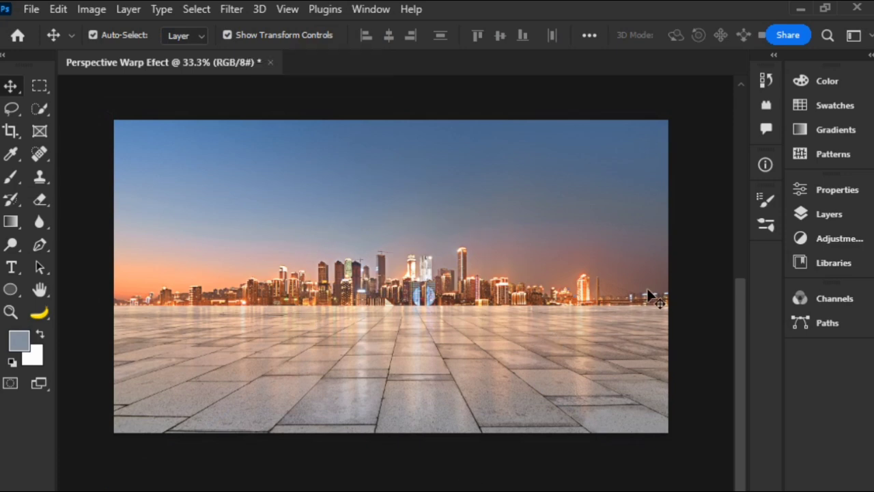
# Convert the great-view-city-night layer to a smart object
pyautogui.click(803, 217)
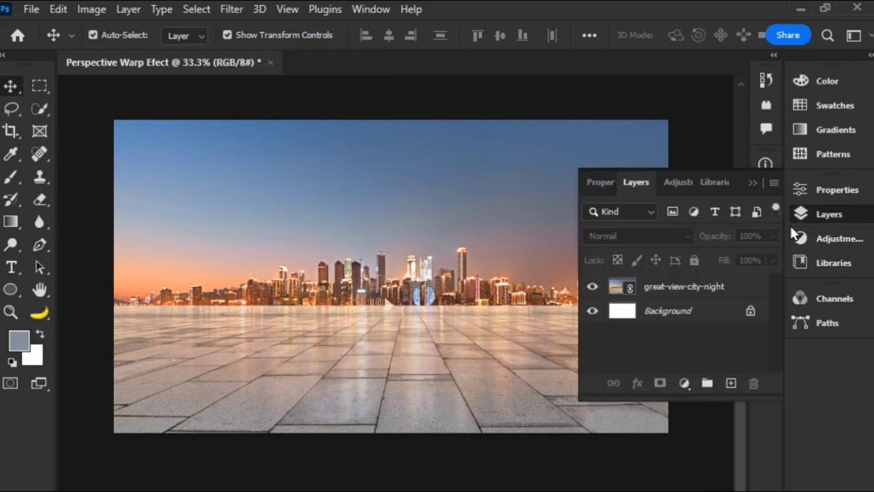
pyautogui.rightClick(710, 289)
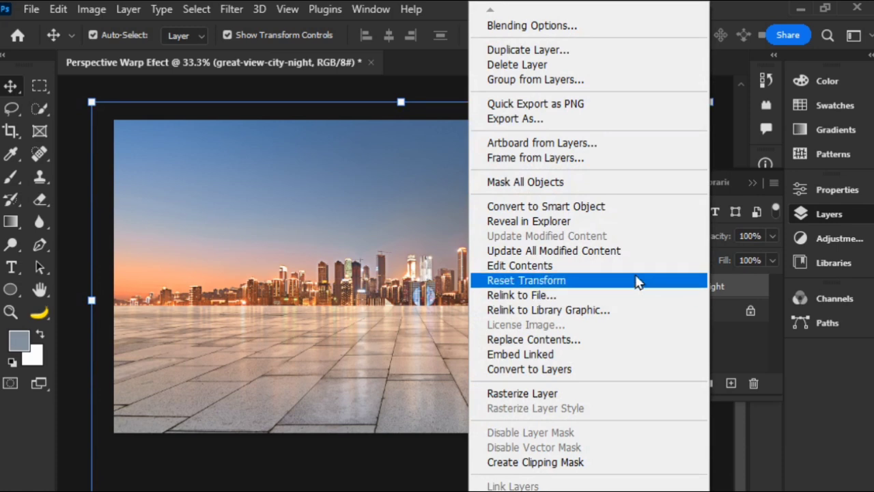
pyautogui.click(618, 210)
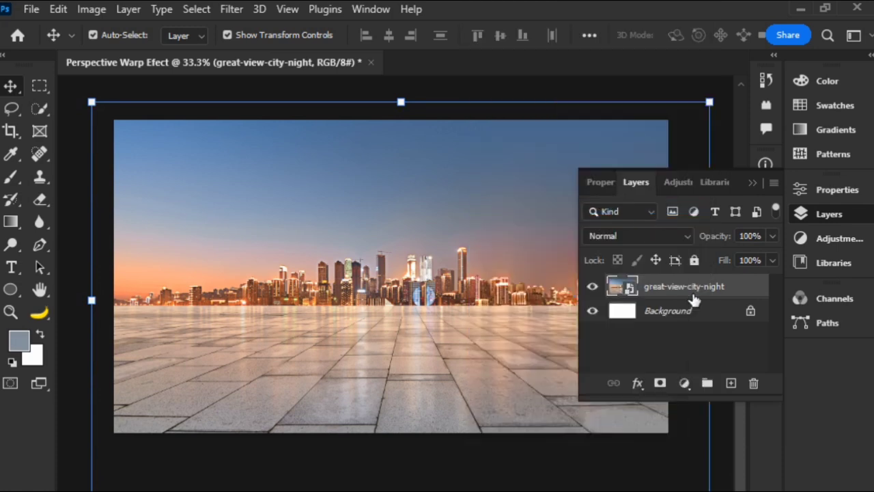
# Add a Gradient Fill layer above the city image and choose the Orange_05 preset from the Oranges group
pyautogui.click(684, 383)
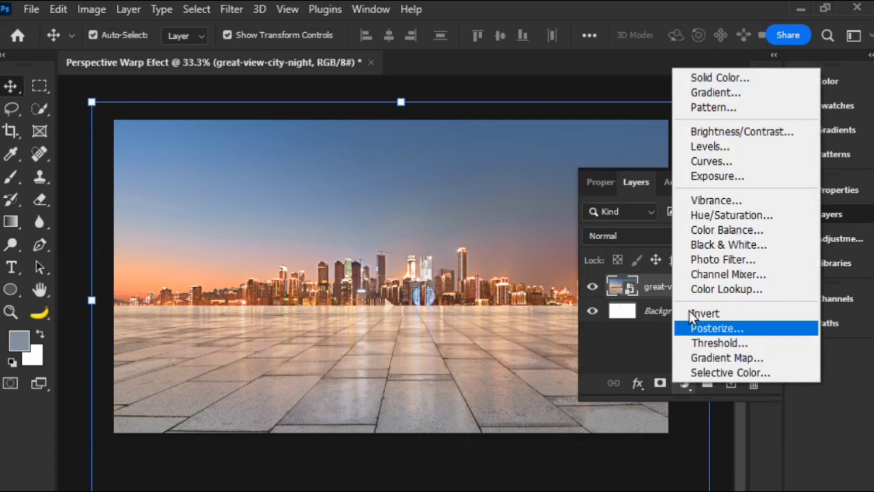
pyautogui.click(746, 94)
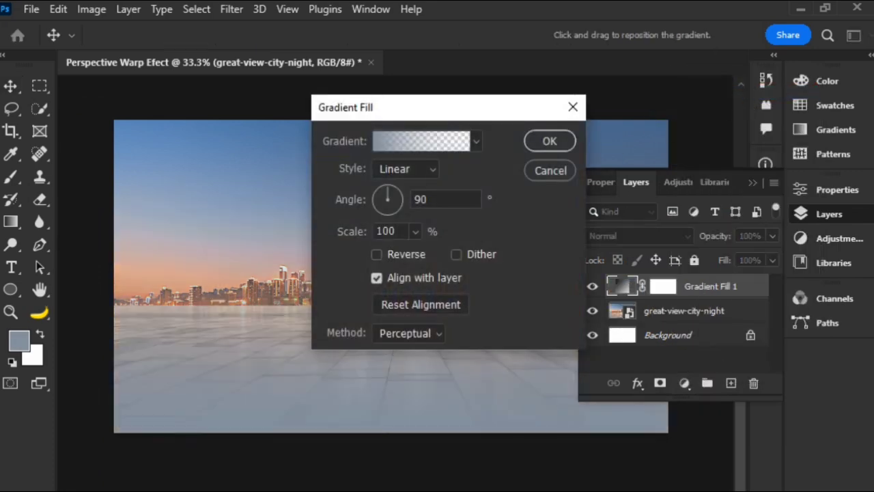
pyautogui.click(421, 142)
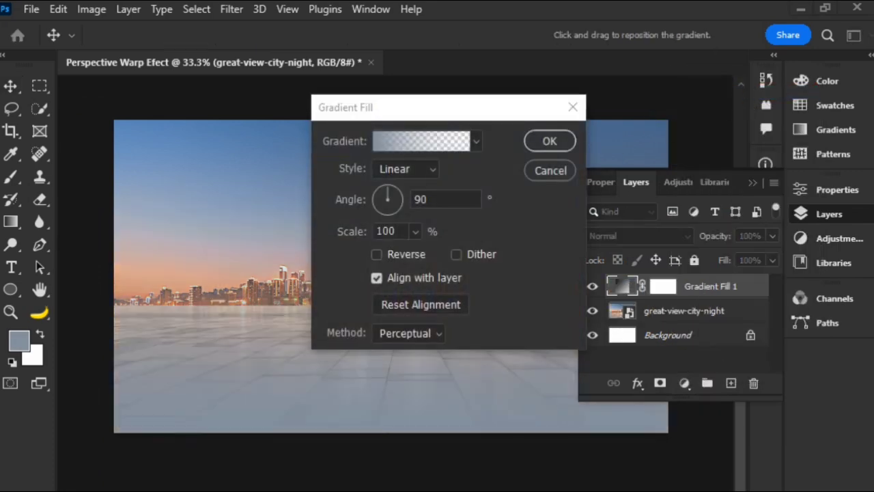
pyautogui.click(460, 137)
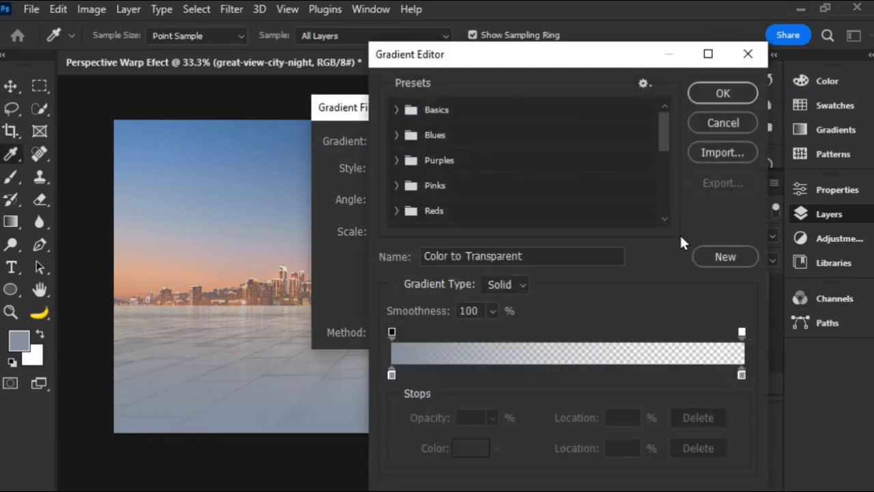
pyautogui.click(664, 220)
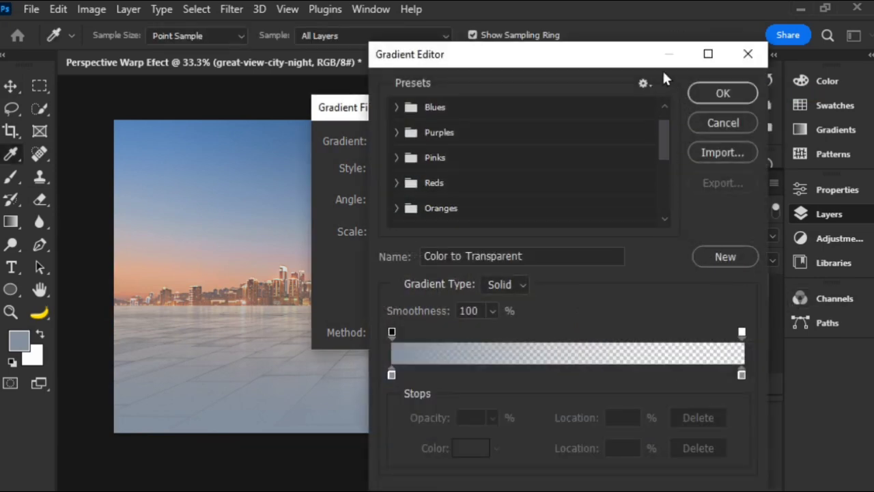
pyautogui.moveTo(635, 56); pyautogui.dragTo(596, 24)
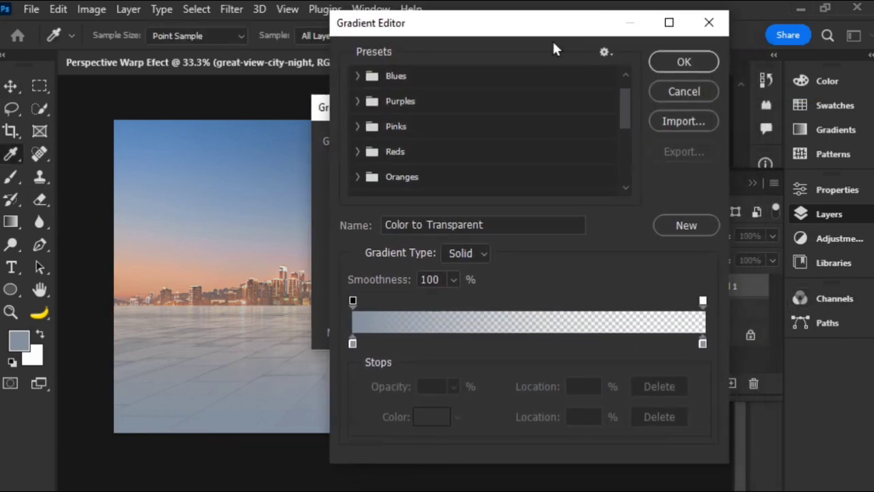
pyautogui.click(357, 178)
pyautogui.moveTo(624, 108); pyautogui.dragTo(619, 125)
pyautogui.click(489, 140)
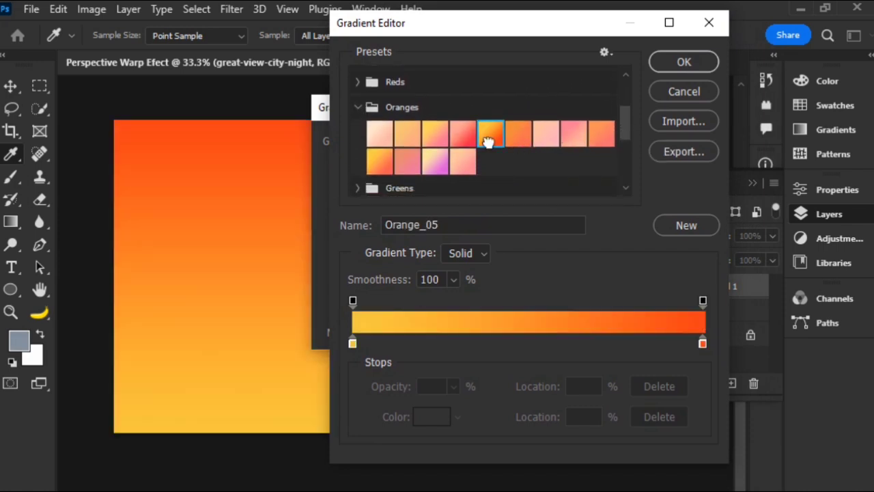
# Set the gradient's start colour stop at 0% to black, 000000
pyautogui.click(353, 342)
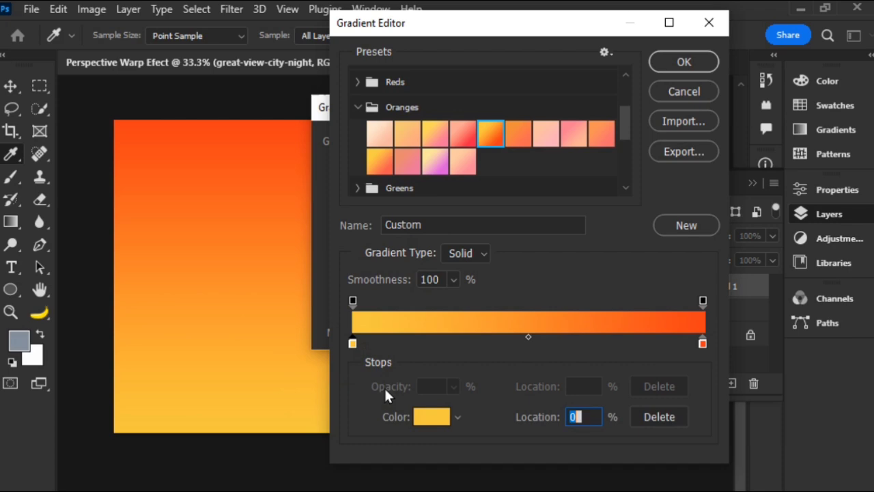
pyautogui.click(418, 416)
pyautogui.write('000000')
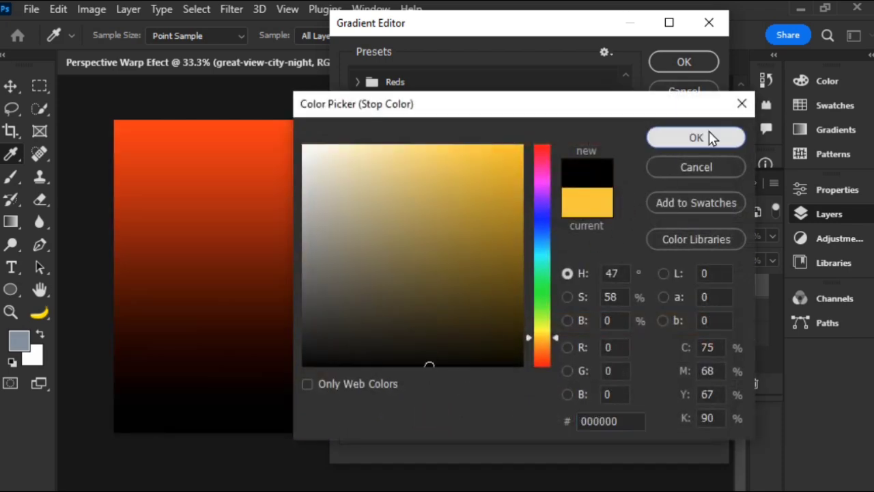
pyautogui.click(710, 138)
# Set the gradient's end colour stop at 100% to the muted orange de5934 and accept the edited gradient
pyautogui.click(704, 344)
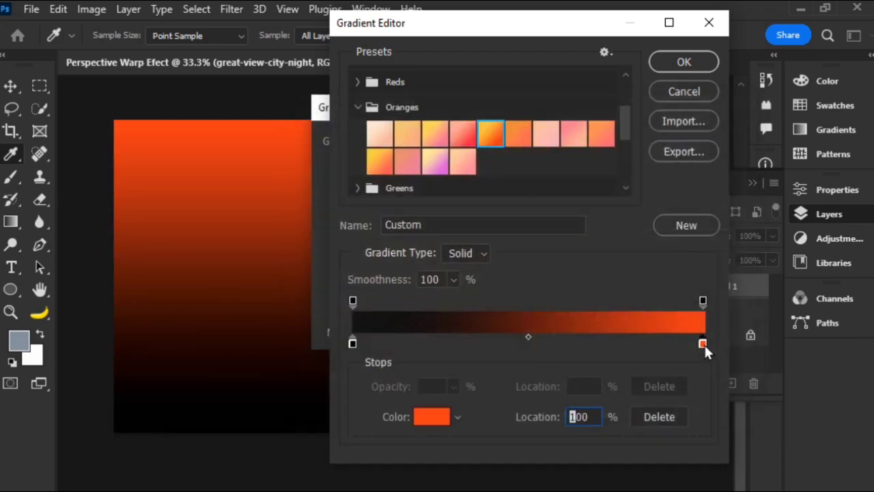
pyautogui.click(427, 416)
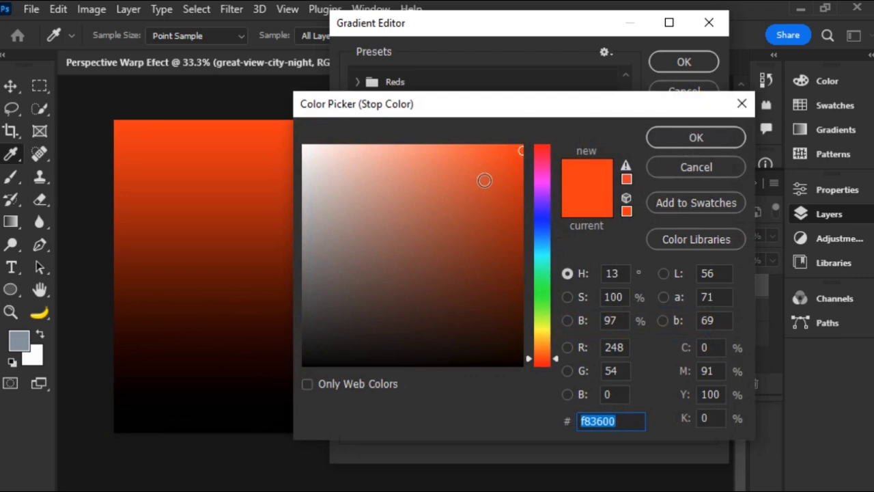
pyautogui.click(486, 173)
pyautogui.click(471, 174)
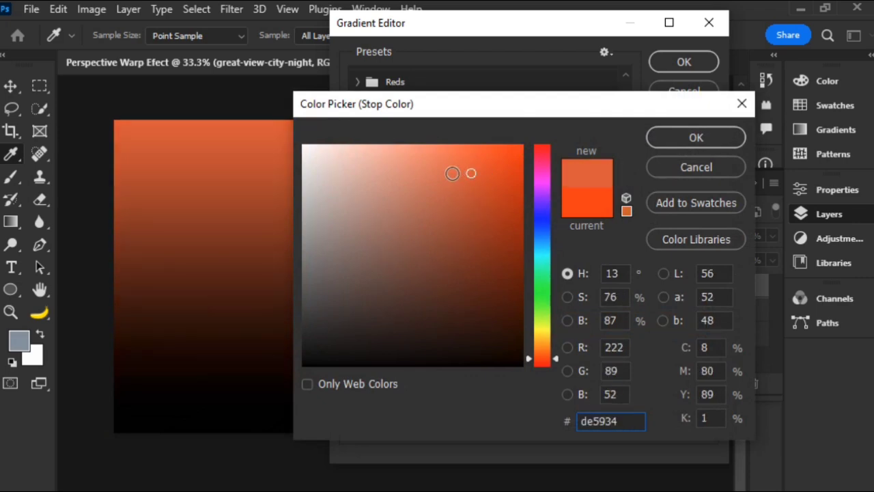
pyautogui.click(674, 139)
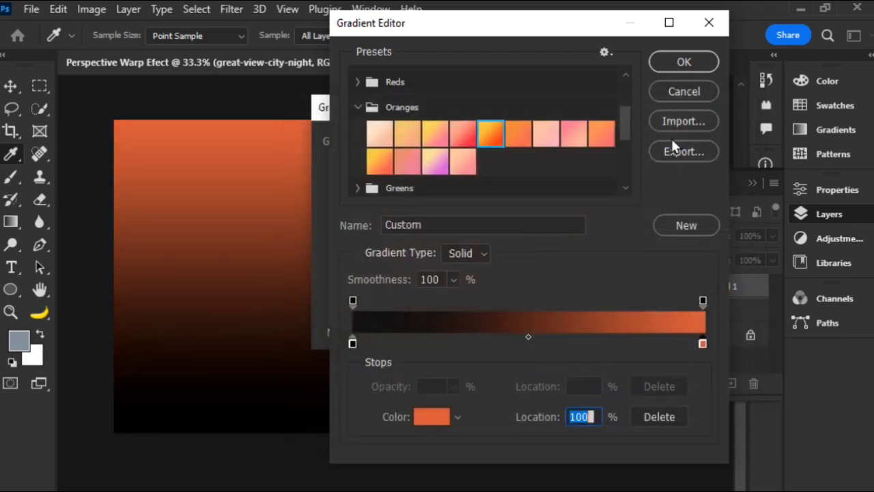
pyautogui.click(673, 67)
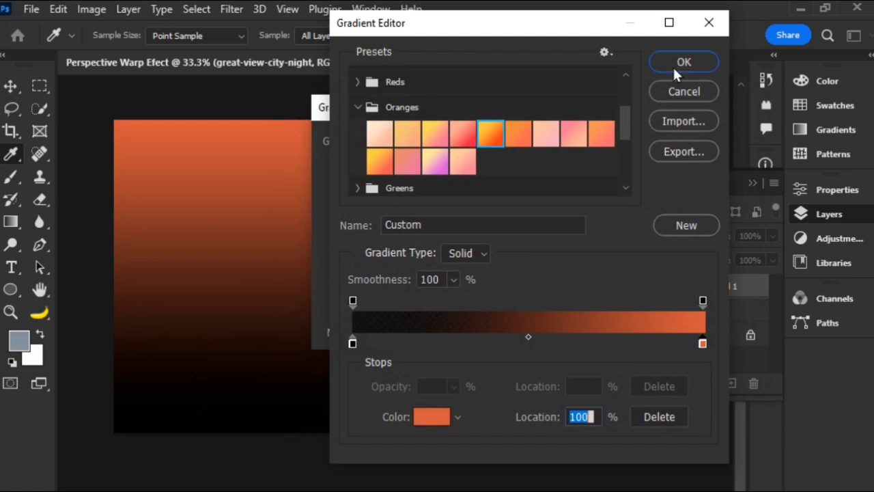
# Set the gradient fill's style to Radial, reverse it, and set its angle to 145°
pyautogui.click(422, 172)
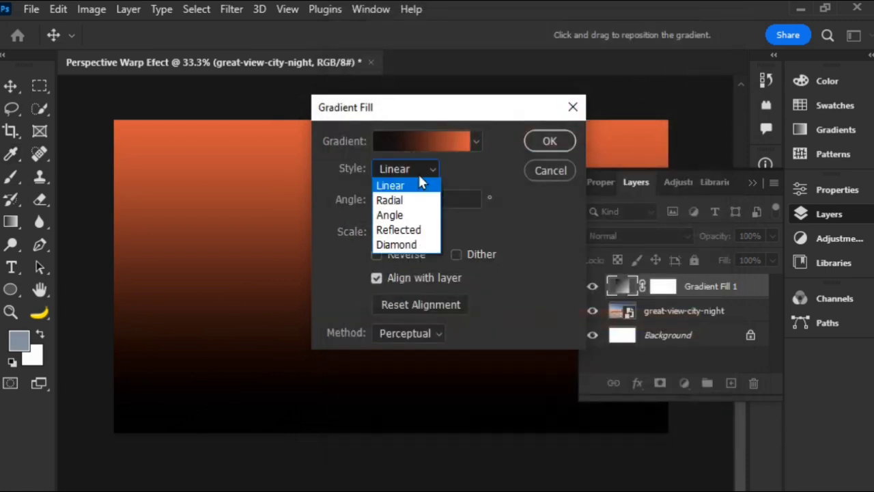
pyautogui.click(416, 200)
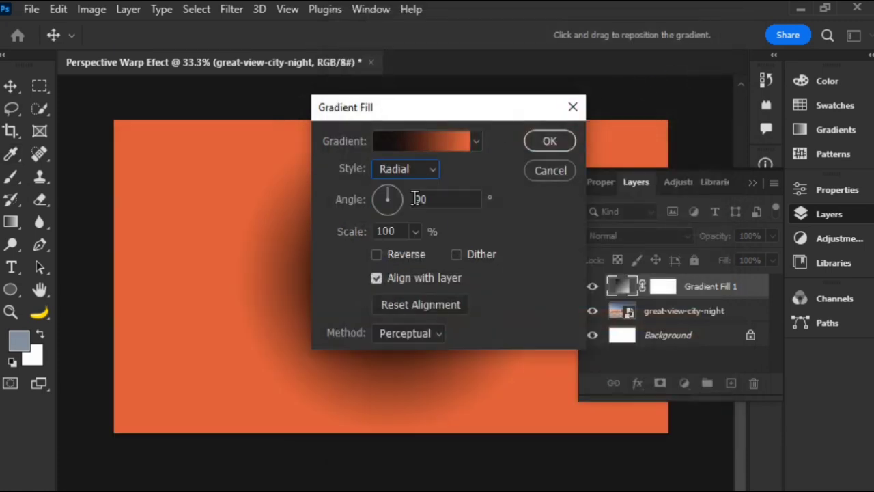
pyautogui.click(407, 255)
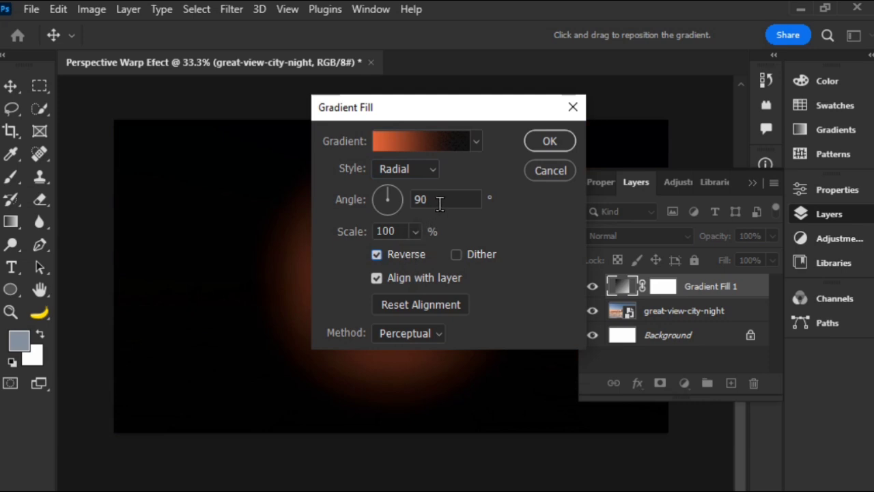
pyautogui.moveTo(439, 203); pyautogui.dragTo(403, 199)
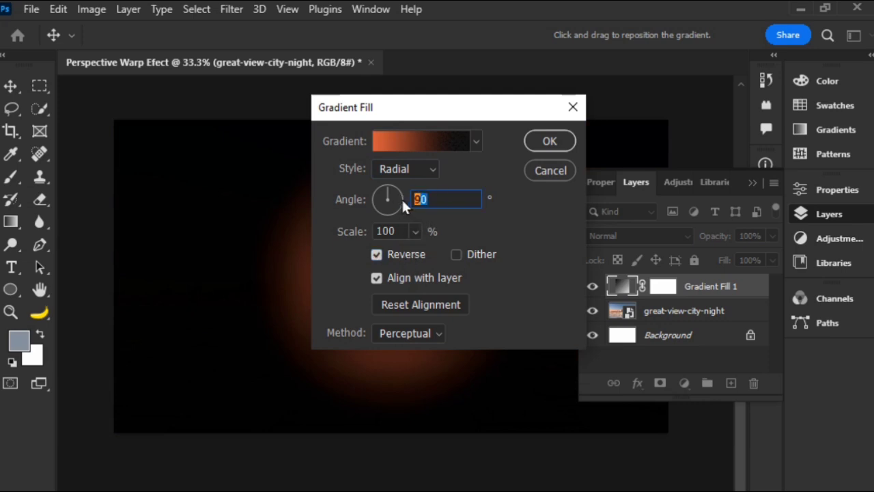
pyautogui.write('145')
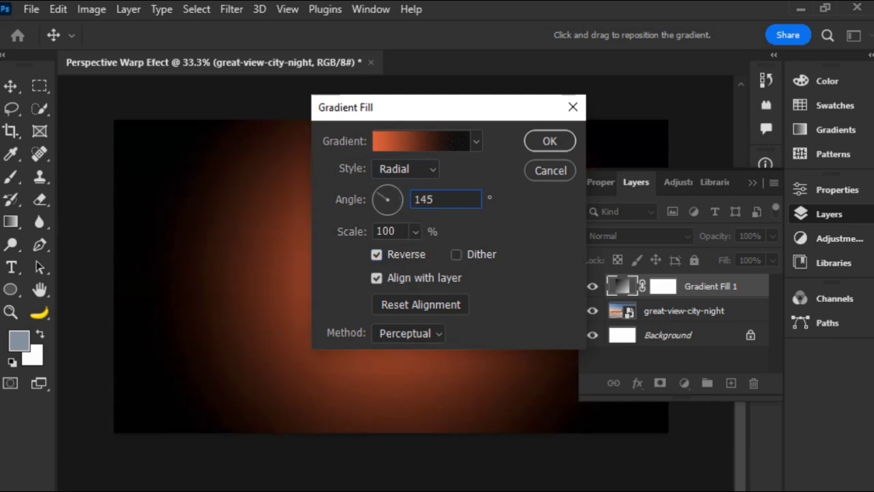
# Set the gradient fill's angle to 150°, accept the fill, and hide the Gradient Fill 1 layer
pyautogui.press('BackSpace')
pyautogui.press('BackSpace')
pyautogui.write('50')
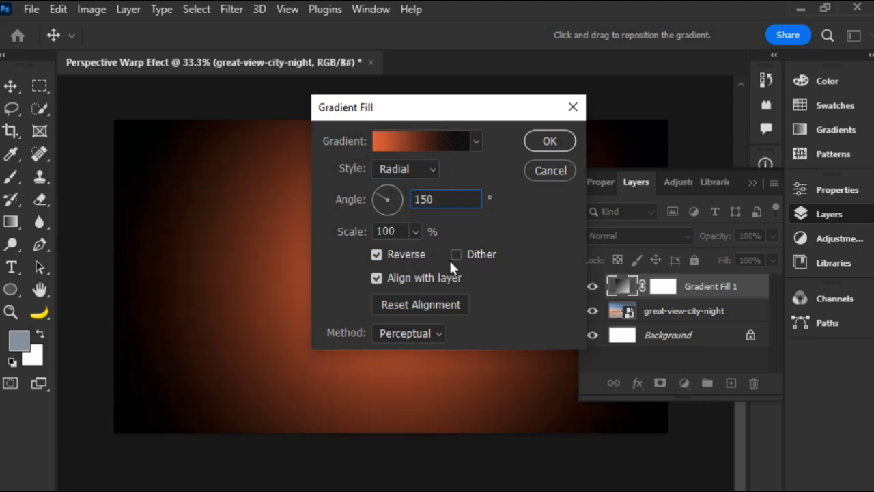
pyautogui.moveTo(451, 205); pyautogui.dragTo(328, 246)
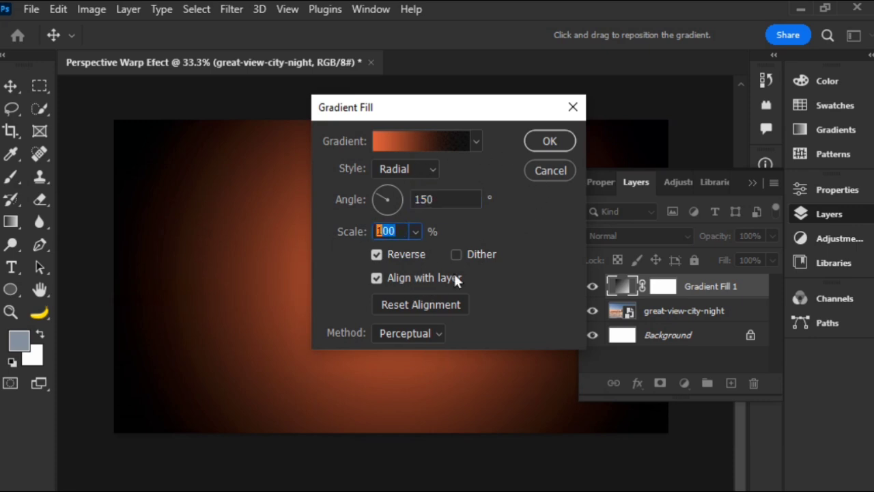
pyautogui.click(553, 141)
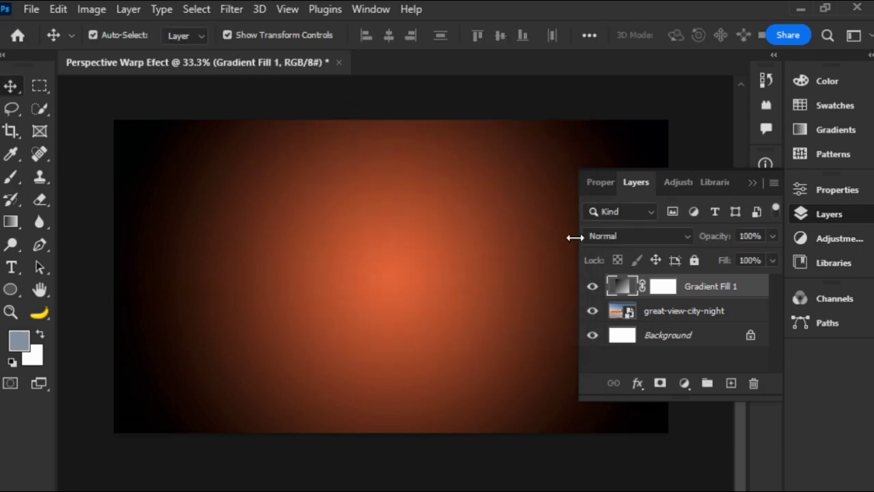
pyautogui.click(592, 286)
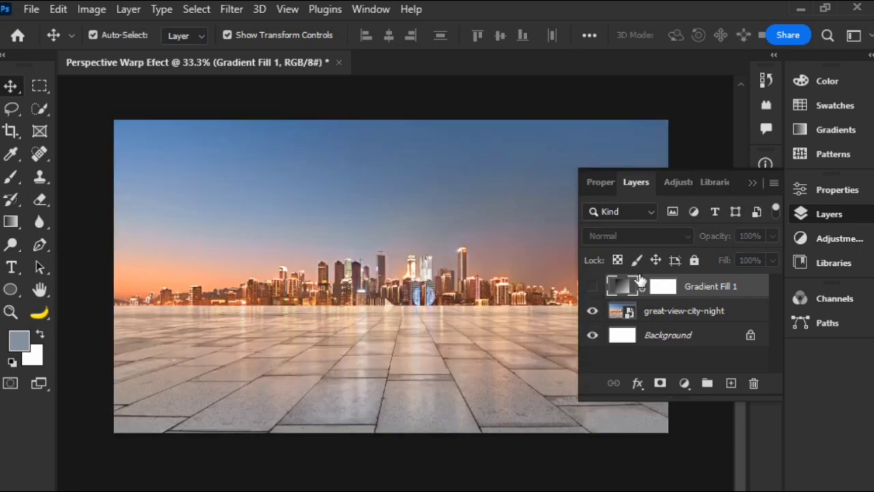
pyautogui.click(751, 182)
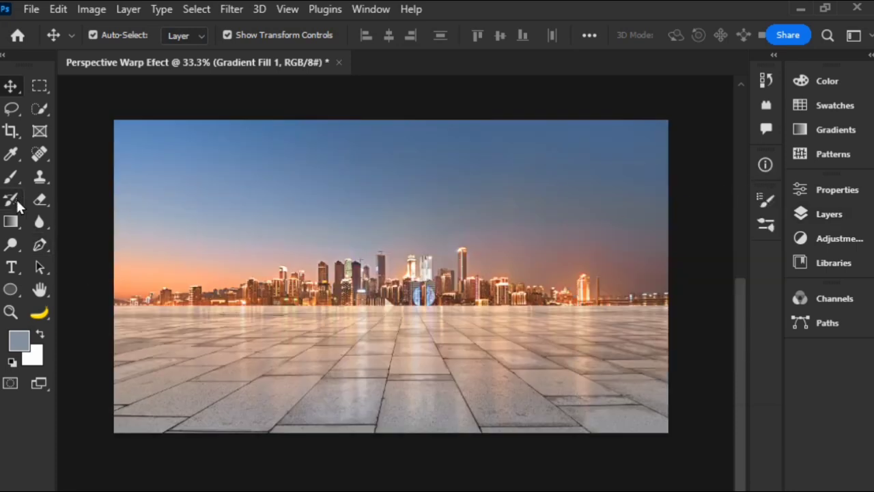
# Add the text DREAM over the city skyline in black Myriad Variable Concept Bold at 17 pt
pyautogui.click(14, 266)
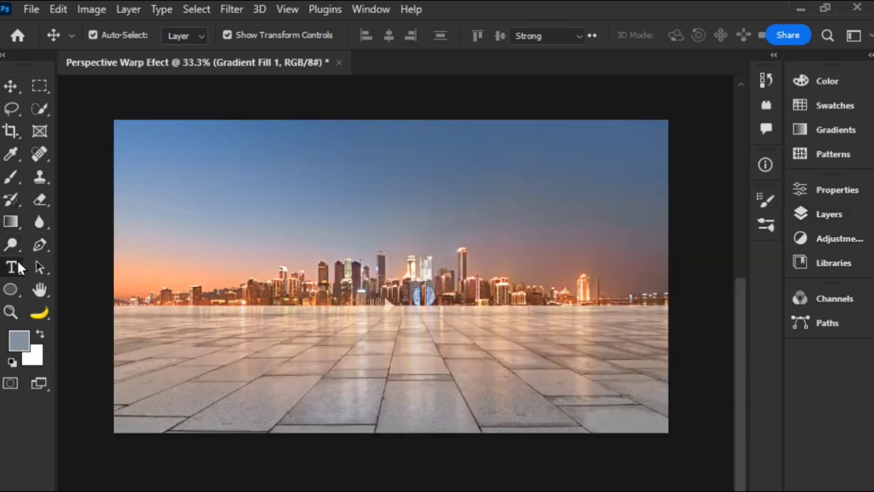
pyautogui.click(263, 257)
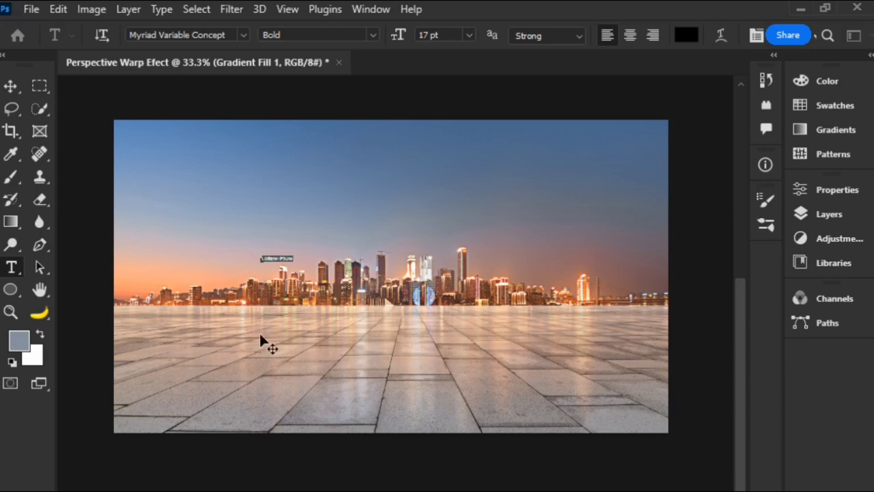
pyautogui.press('BackSpace')
pyautogui.write('Ci')
pyautogui.click(11, 86)
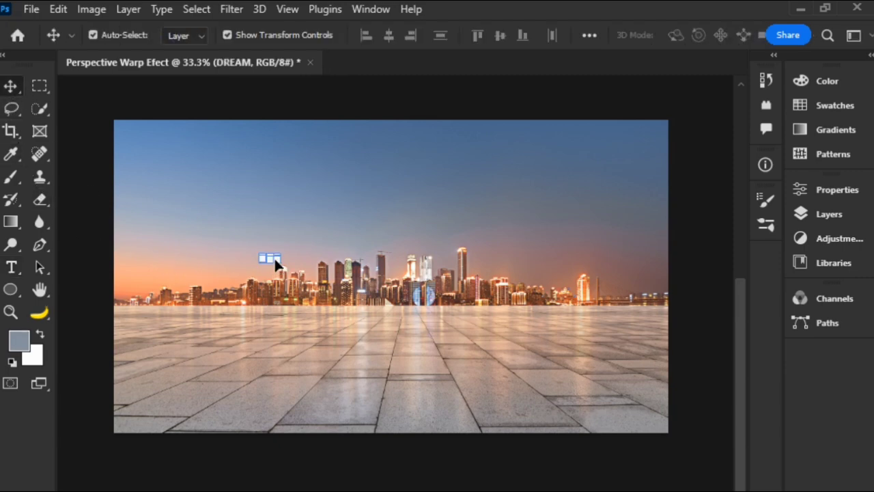
# Enlarge the DREAM text to about 2166% and position it at X 960 px, Y 534 px, resting on the horizon line
pyautogui.hotkey('ctrl', 't')
pyautogui.moveTo(280, 258); pyautogui.dragTo(616, 202)
pyautogui.moveTo(559, 261); pyautogui.dragTo(511, 267)
pyautogui.press('Up')
pyautogui.press('Up')
pyautogui.press('Up')
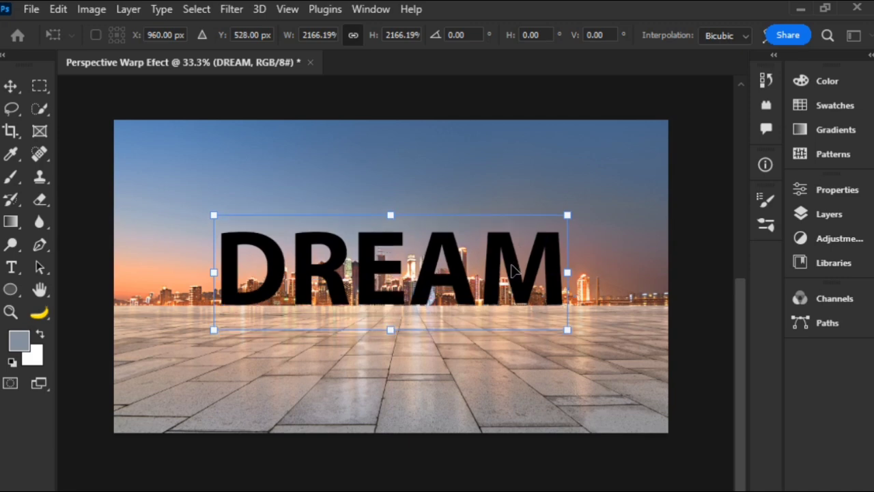
pyautogui.press('Down')
pyautogui.press('Down')
pyautogui.press('Down')
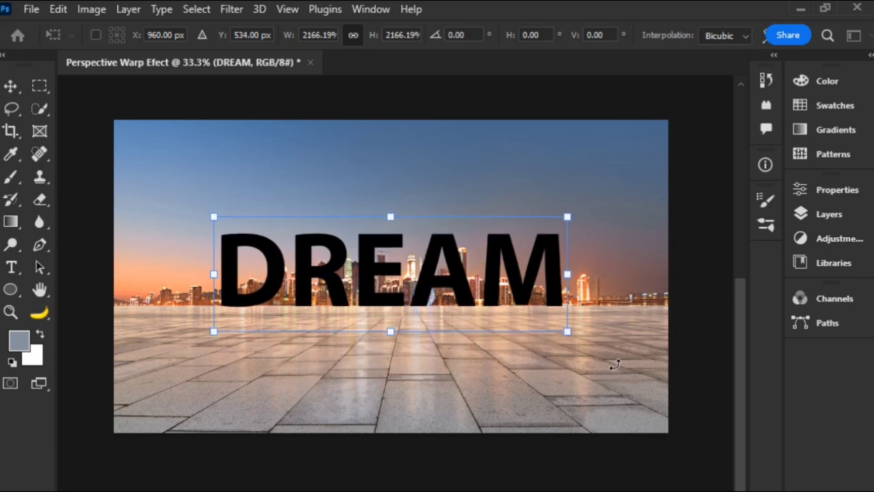
pyautogui.press('Return')
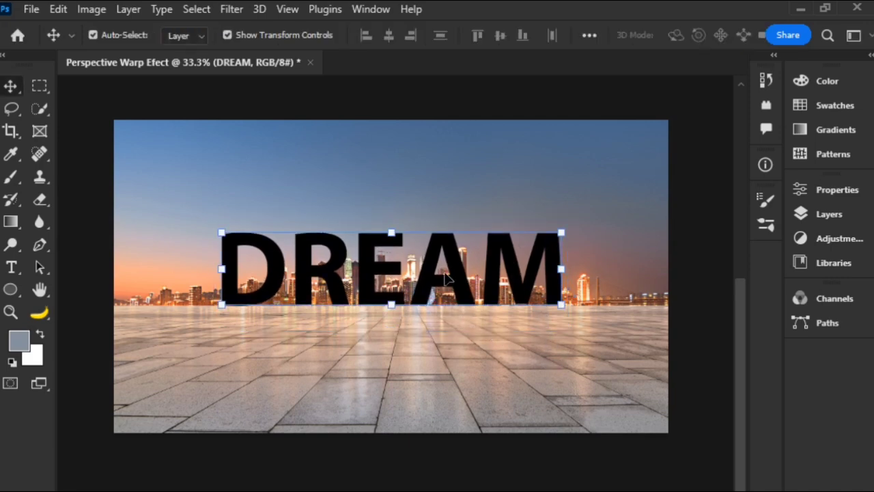
# Duplicate the DREAM text layer and convert the copy to a smart object
pyautogui.click(819, 209)
pyautogui.moveTo(693, 289); pyautogui.dragTo(731, 383)
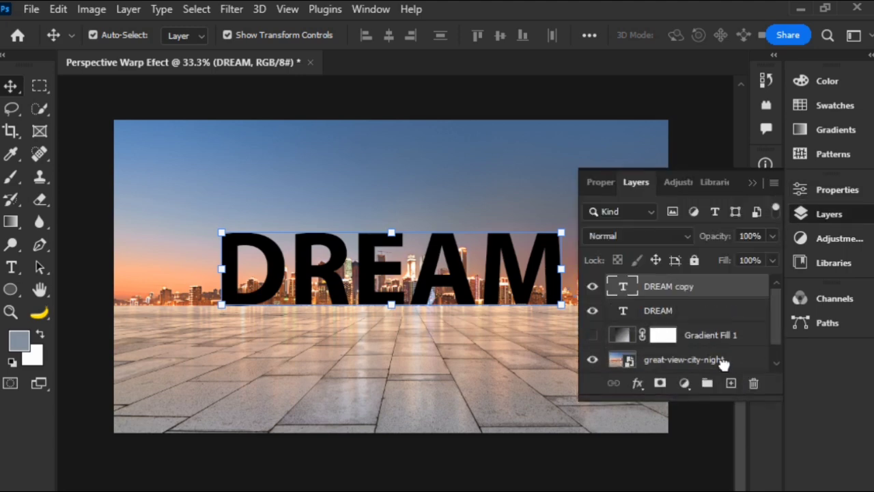
pyautogui.rightClick(717, 289)
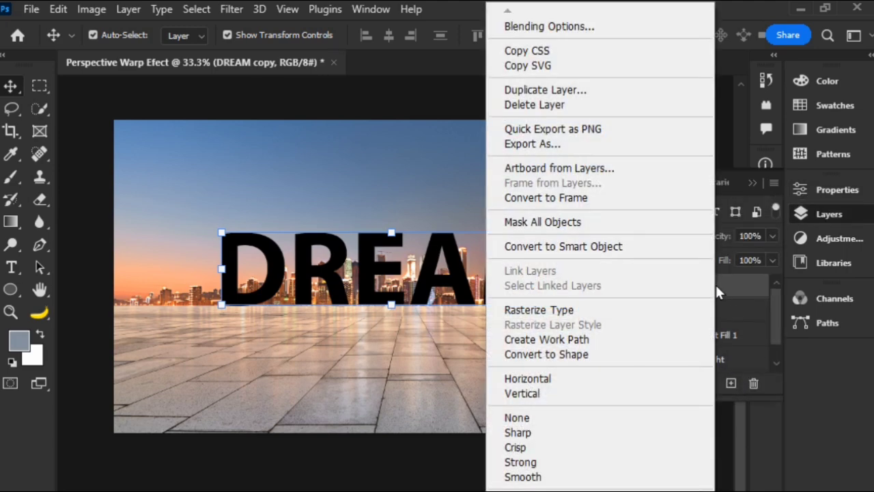
pyautogui.click(671, 248)
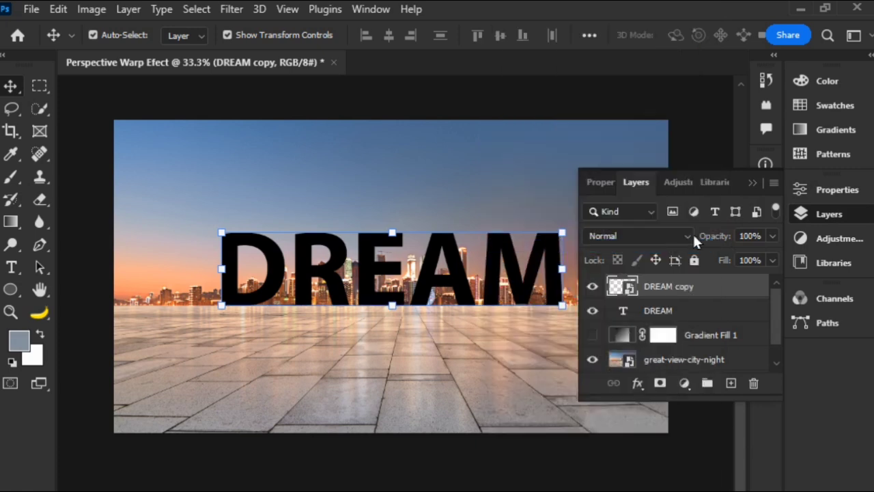
pyautogui.click(750, 183)
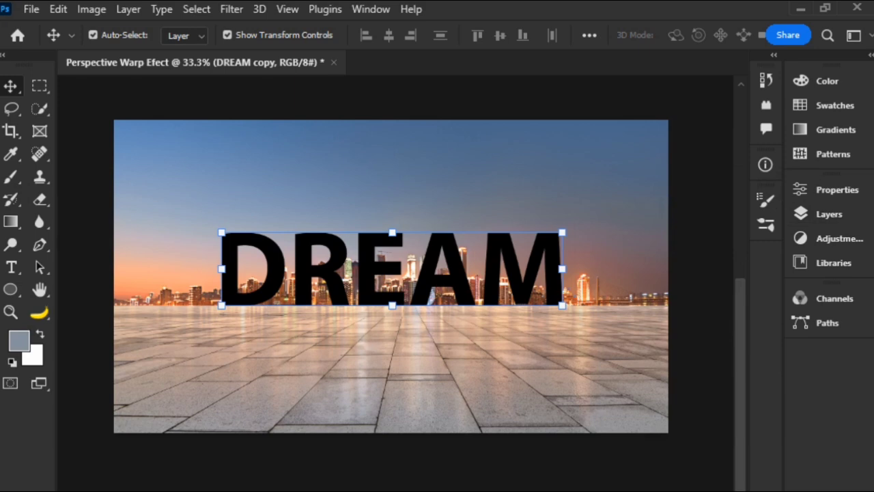
# Flip the DREAM copy vertically and move it down to about Y 765 px, directly beneath the original text
pyautogui.click(67, 9)
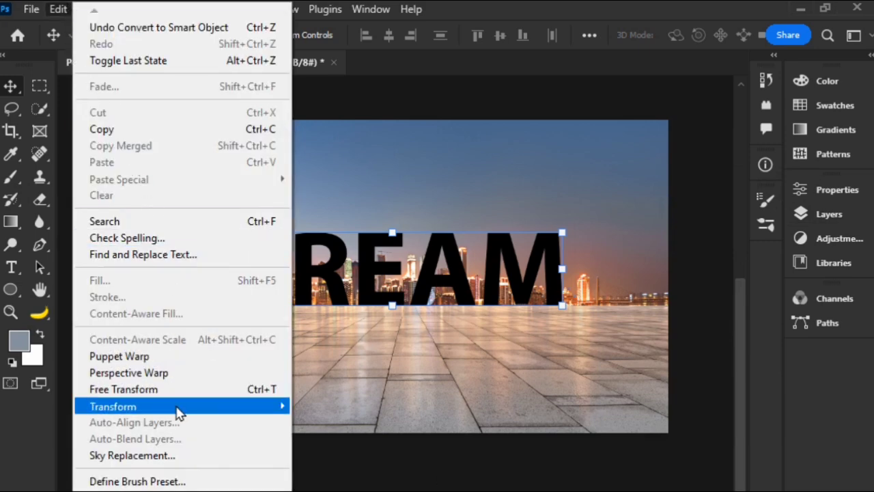
pyautogui.moveTo(178, 408)
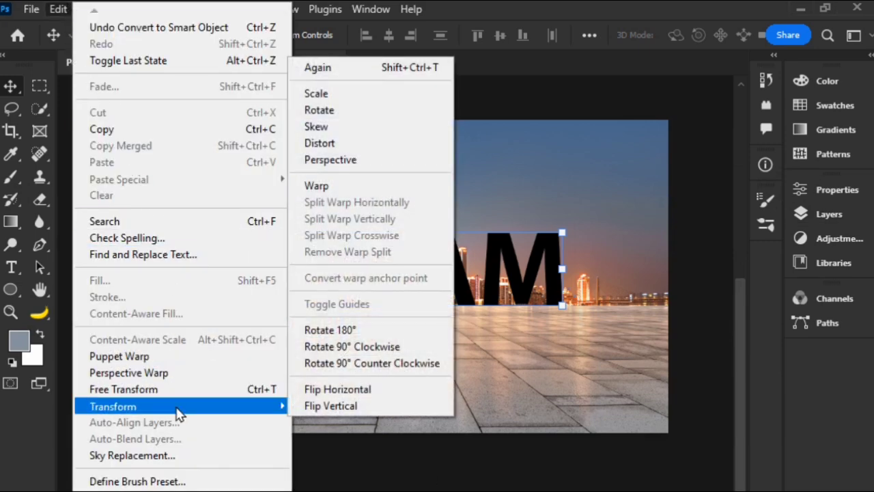
pyautogui.click(360, 109)
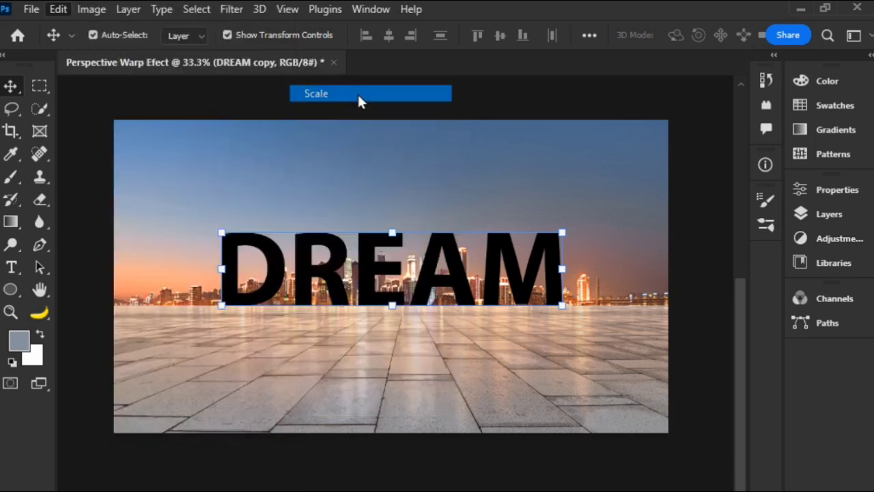
pyautogui.rightClick(430, 268)
pyautogui.rightClick(446, 131)
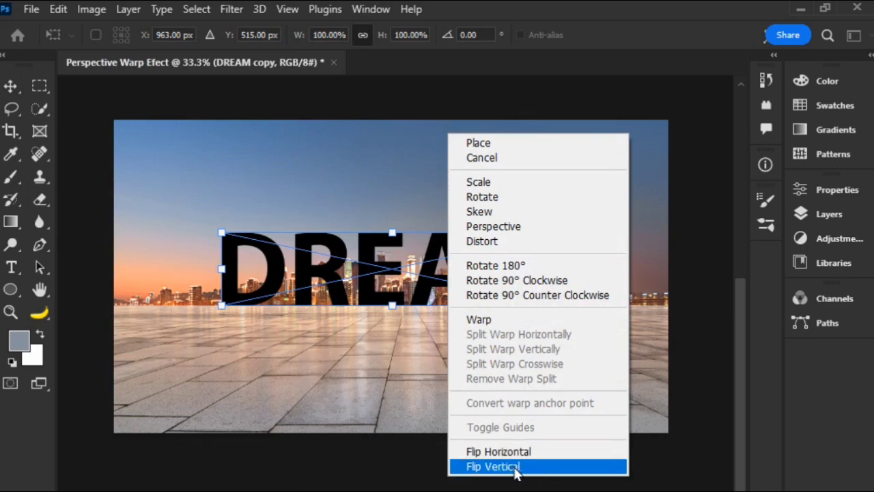
pyautogui.click(539, 470)
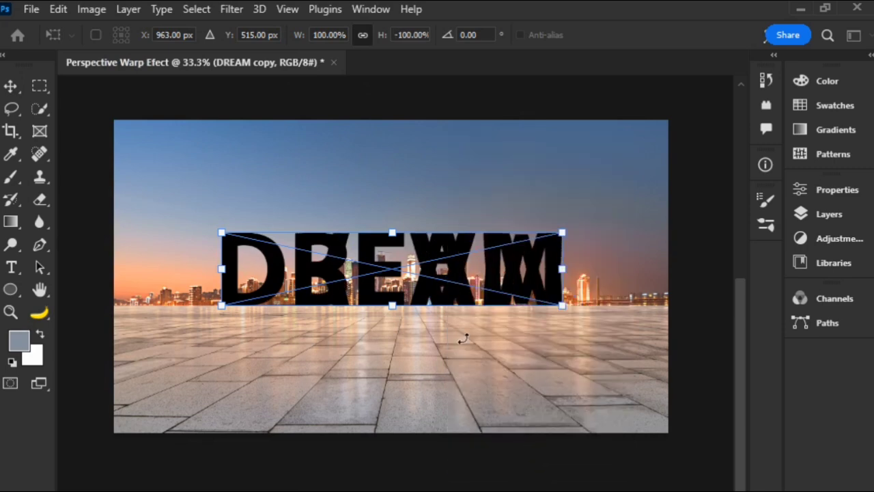
pyautogui.moveTo(434, 263); pyautogui.dragTo(428, 321)
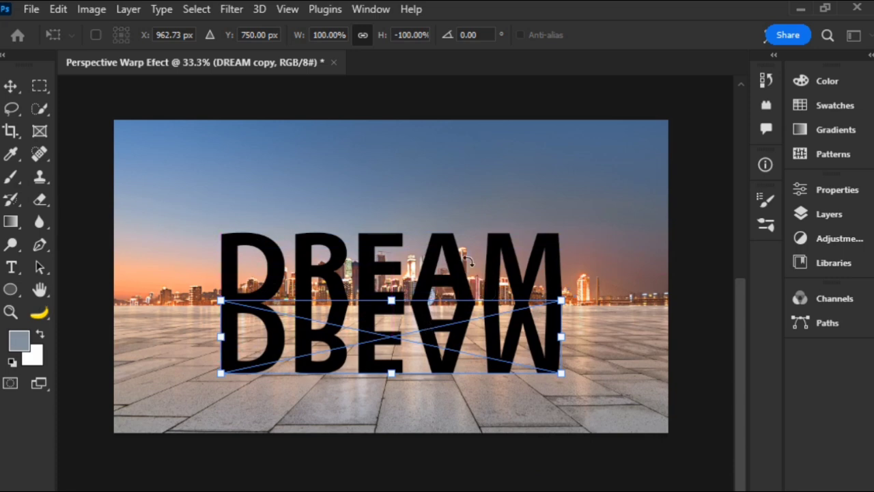
pyautogui.moveTo(471, 355); pyautogui.dragTo(442, 367)
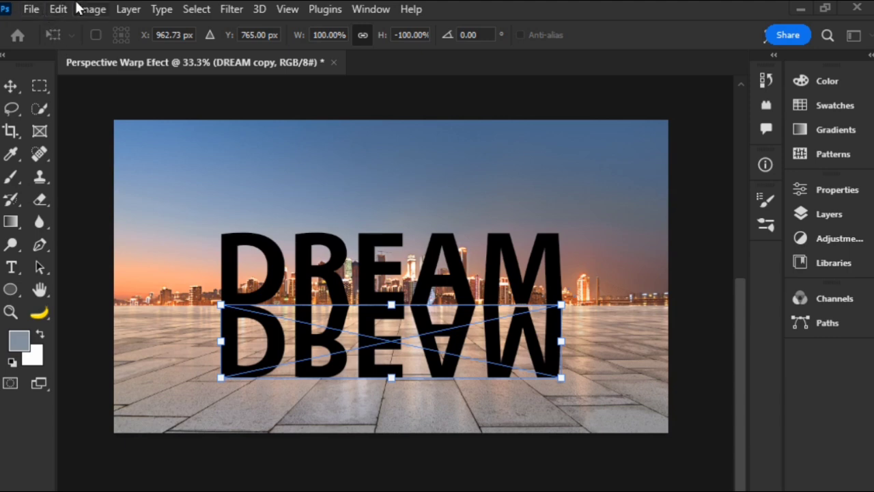
# Apply a Perspective transform to the flipped copy, spreading its lower edge outward to a width of about 169.5%
pyautogui.click(54, 10)
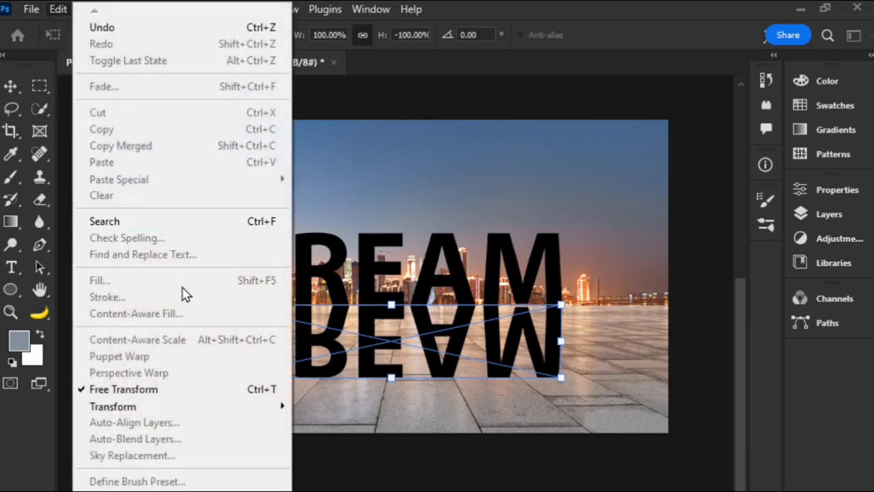
pyautogui.moveTo(273, 413)
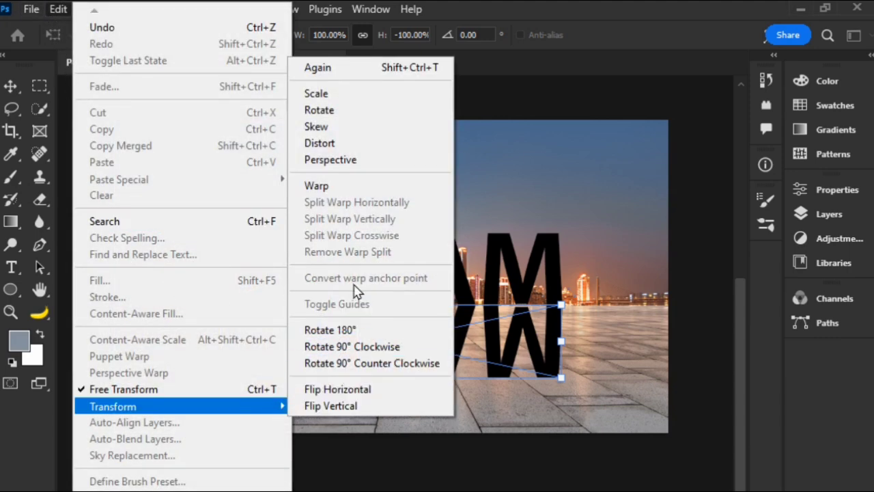
pyautogui.click(359, 163)
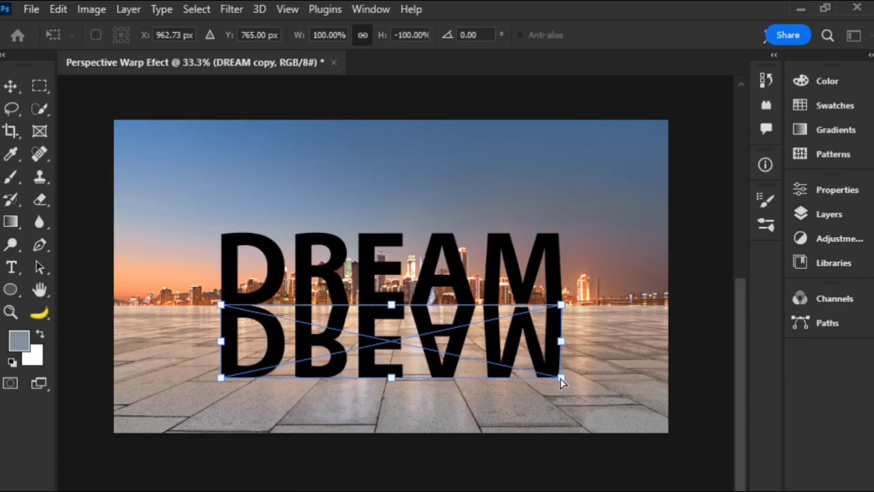
pyautogui.moveTo(559, 377); pyautogui.dragTo(680, 378)
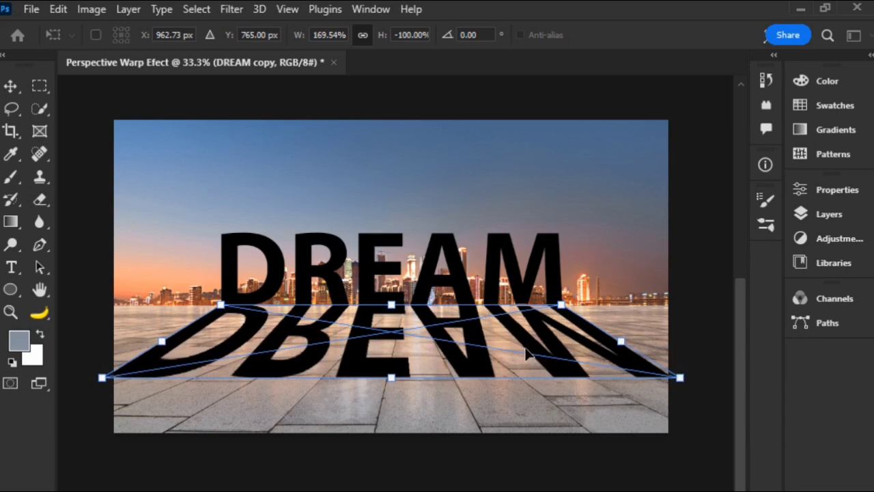
pyautogui.press('Return')
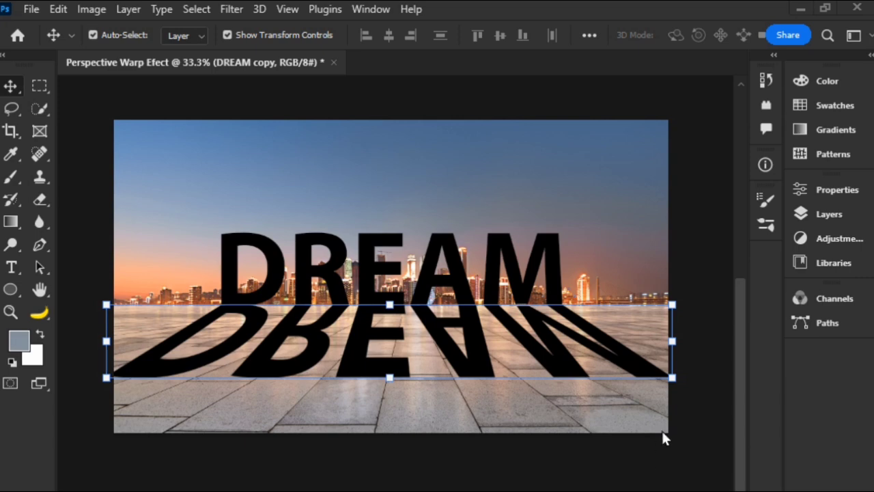
# Add a layer mask to the DREAM copy layer
pyautogui.click(835, 213)
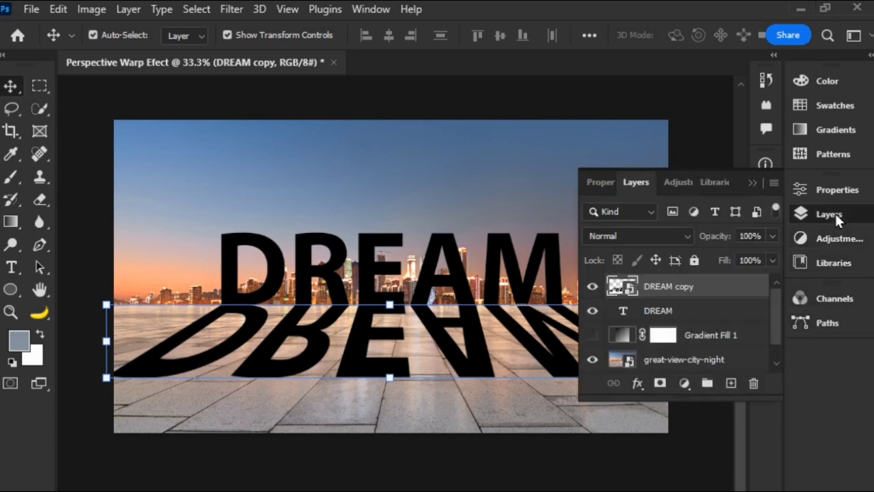
pyautogui.click(660, 383)
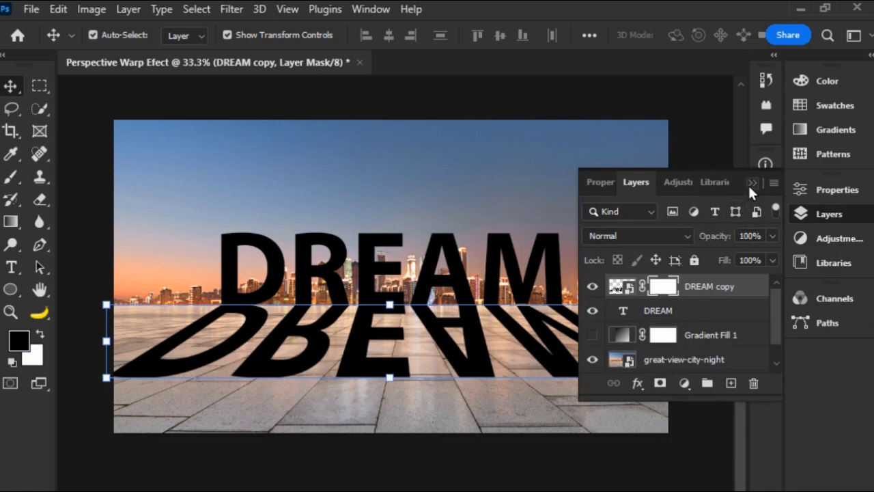
pyautogui.click(750, 183)
# Paint black on the copy's mask with a soft 417 px brush to fade out the lower part of the shadow text
pyautogui.click(11, 182)
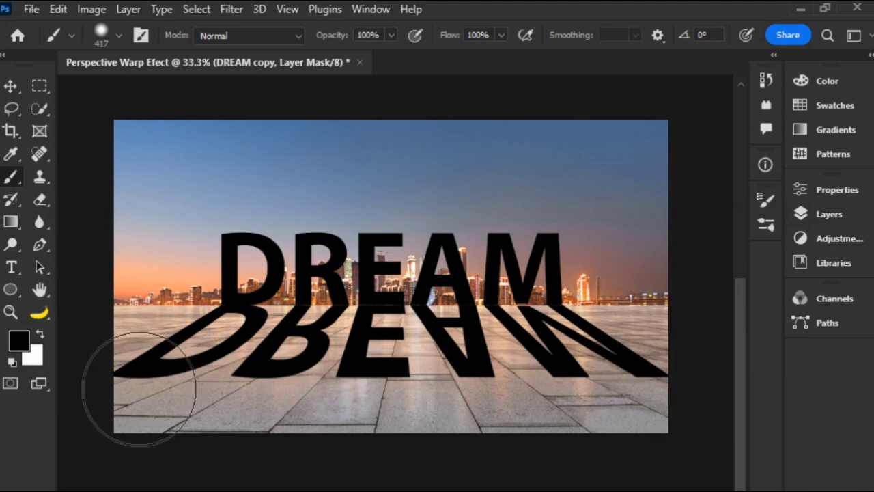
pyautogui.moveTo(140, 389)
pyautogui.mouseDown()
pyautogui.moveTo(423, 433)
pyautogui.moveTo(587, 431)
pyautogui.moveTo(683, 418)
pyautogui.mouseUp()
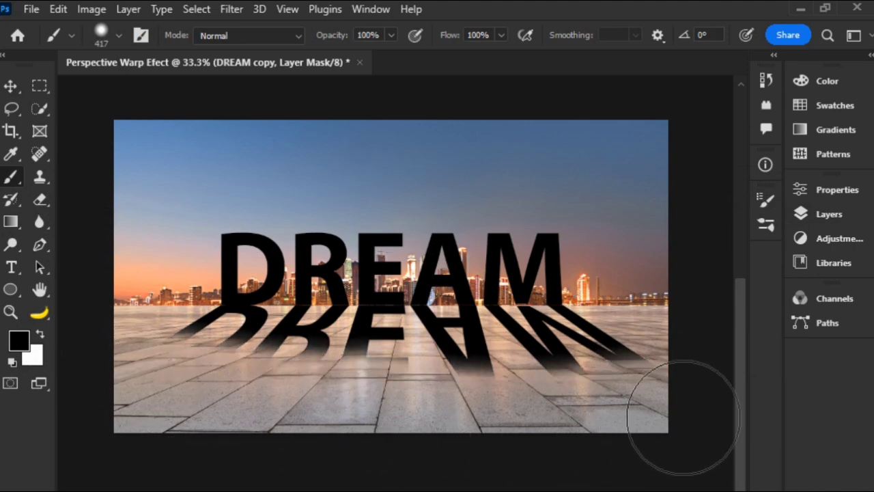
pyautogui.hotkey('ctrl', 'z')
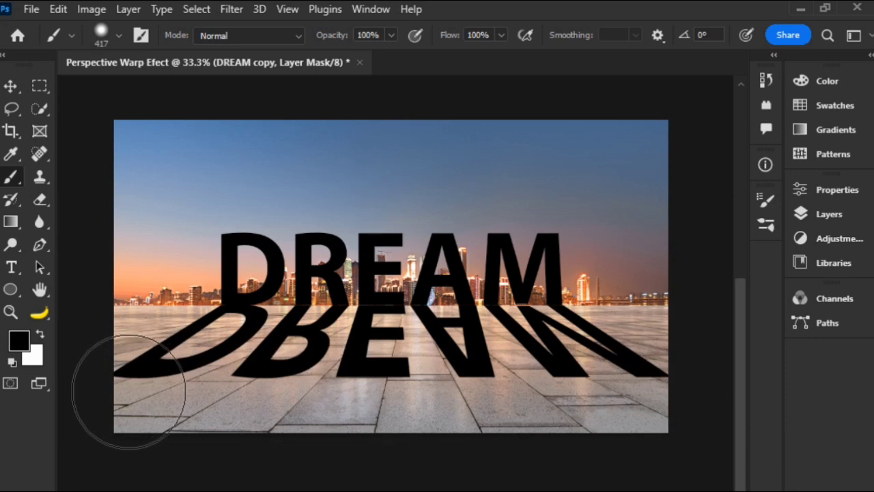
pyautogui.moveTo(129, 387)
pyautogui.mouseDown()
pyautogui.moveTo(140, 400)
pyautogui.moveTo(244, 407)
pyautogui.moveTo(372, 433)
pyautogui.moveTo(530, 421)
pyautogui.moveTo(660, 427)
pyautogui.moveTo(544, 437)
pyautogui.mouseUp()
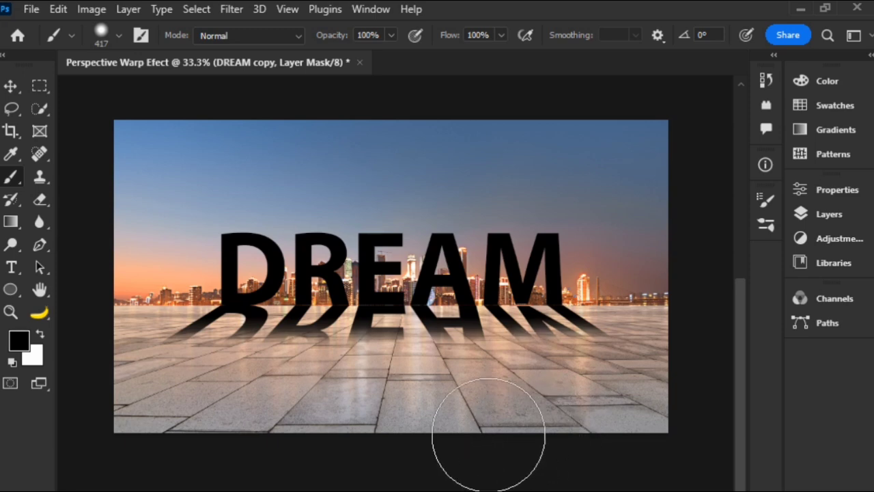
# Scale the DREAM text and its shadow copy down slightly together, keeping them centred on the horizon, and show the layer list
pyautogui.click(10, 87)
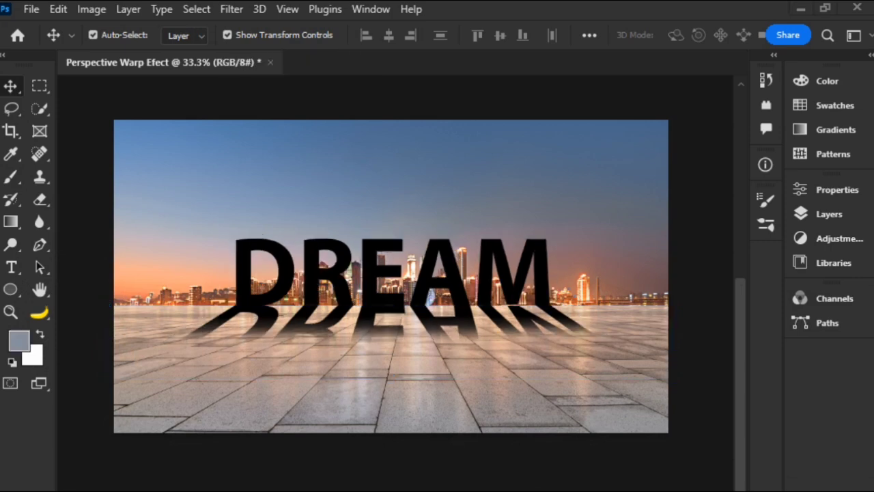
pyautogui.click(825, 217)
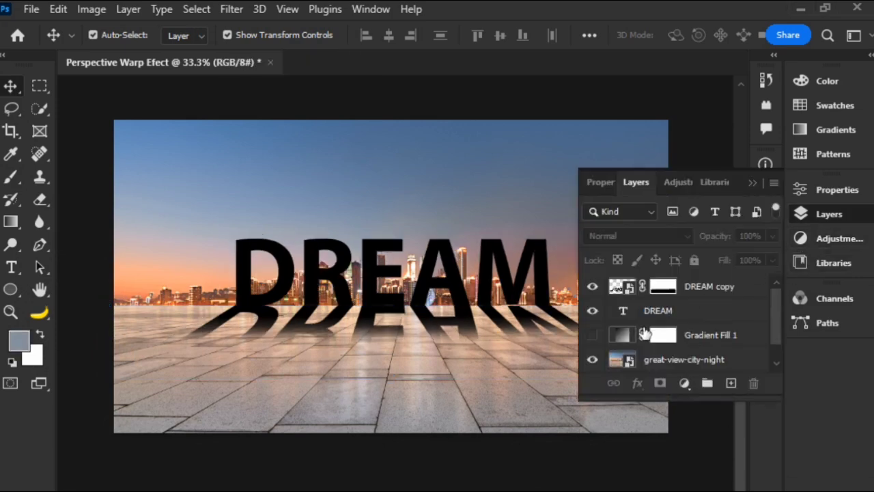
# Show the Gradient Fill 1 layer and lower its fill to 59%, leaving its opacity at 100%
pyautogui.click(592, 335)
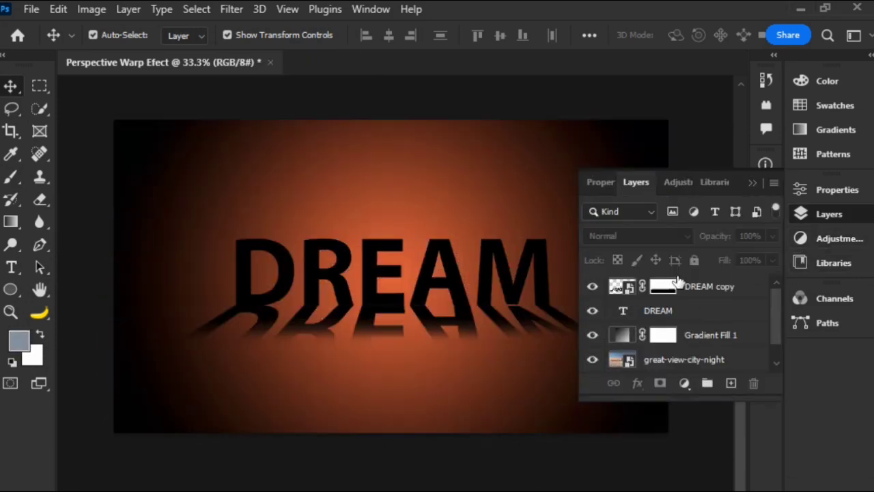
pyautogui.click(722, 346)
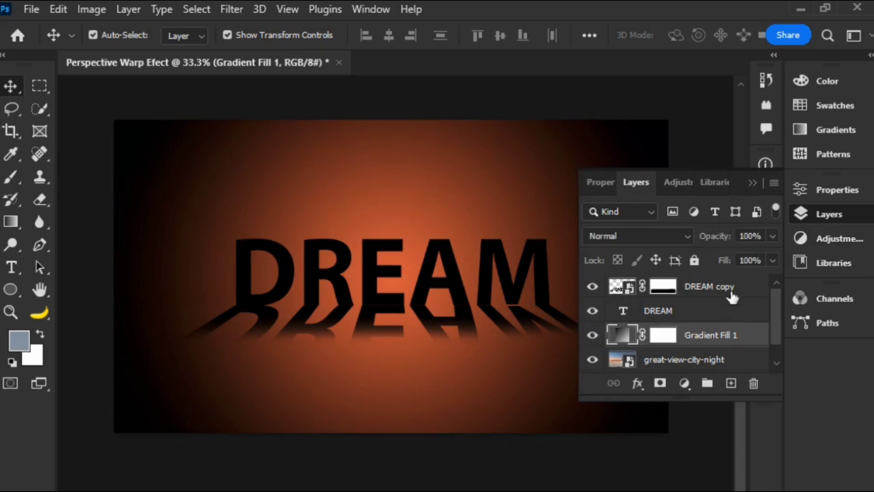
pyautogui.click(771, 260)
pyautogui.moveTo(754, 279)
pyautogui.mouseDown()
pyautogui.moveTo(745, 281)
pyautogui.moveTo(759, 283)
pyautogui.mouseUp()
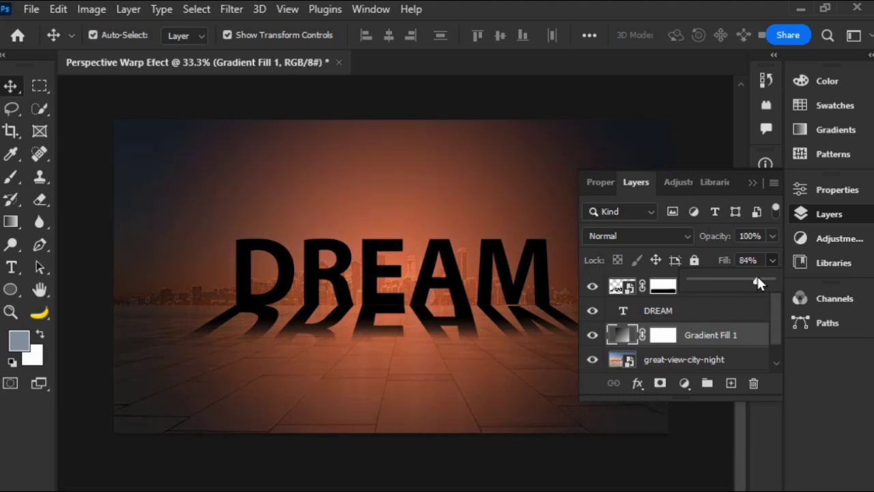
pyautogui.click(770, 236)
pyautogui.moveTo(772, 257); pyautogui.dragTo(763, 258)
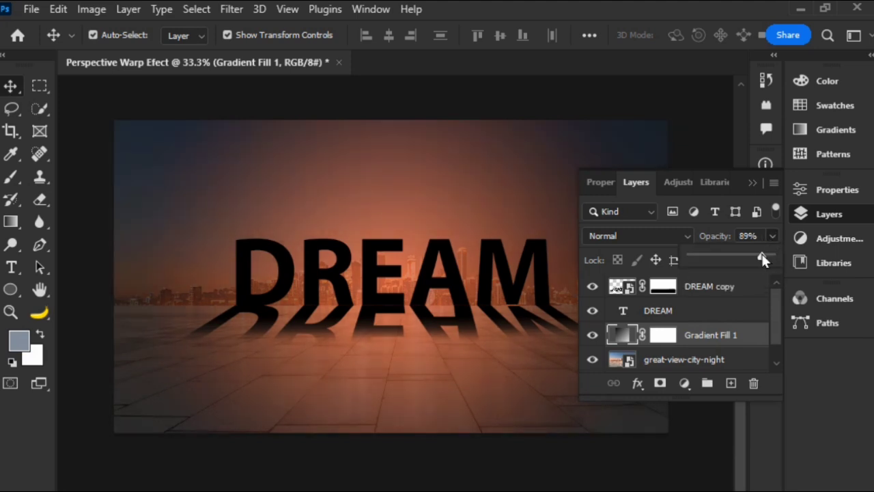
pyautogui.click(770, 234)
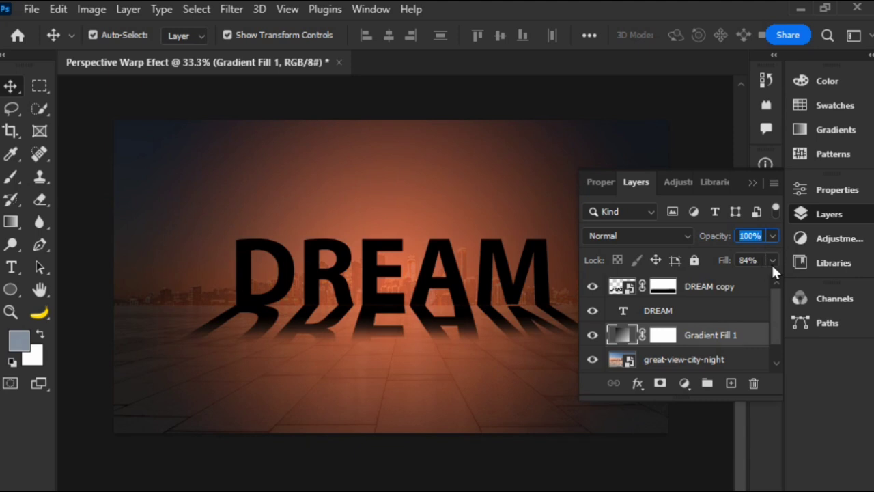
pyautogui.click(771, 263)
pyautogui.moveTo(758, 280); pyautogui.dragTo(761, 282)
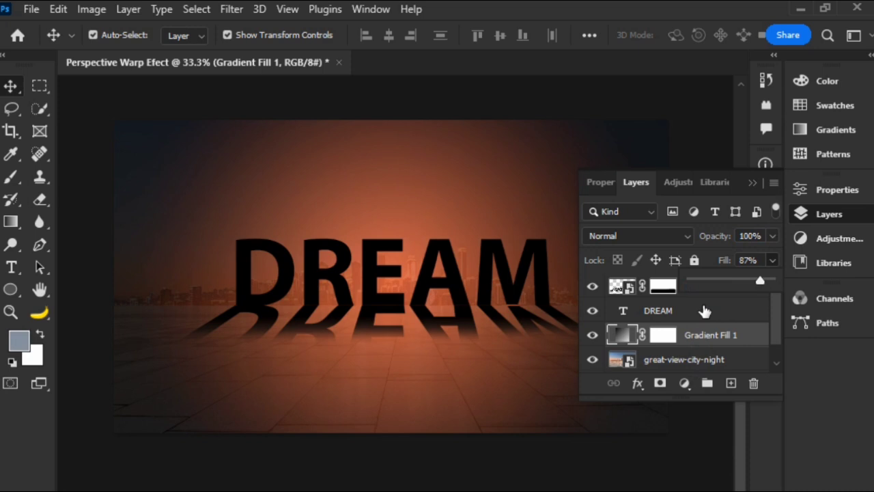
# Set the blend mode of both the DREAM text layer and the DREAM copy layer to Soft Light
pyautogui.click(705, 311)
pyautogui.click(704, 310)
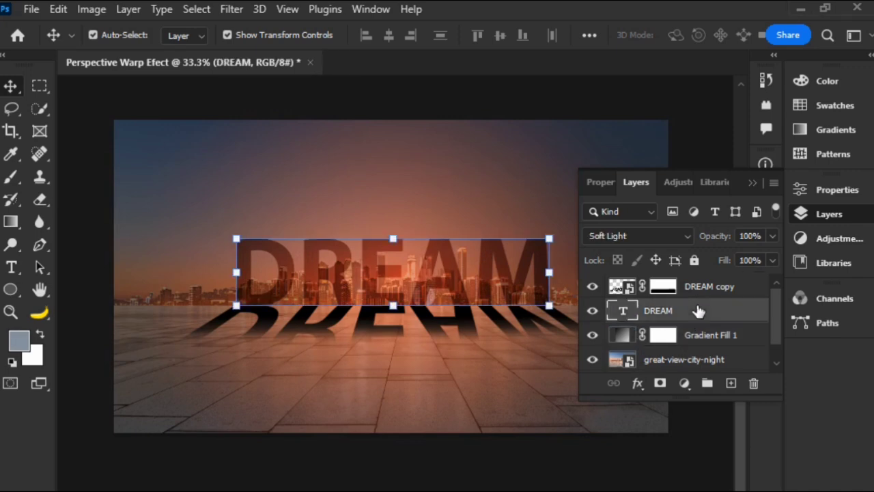
pyautogui.click(667, 237)
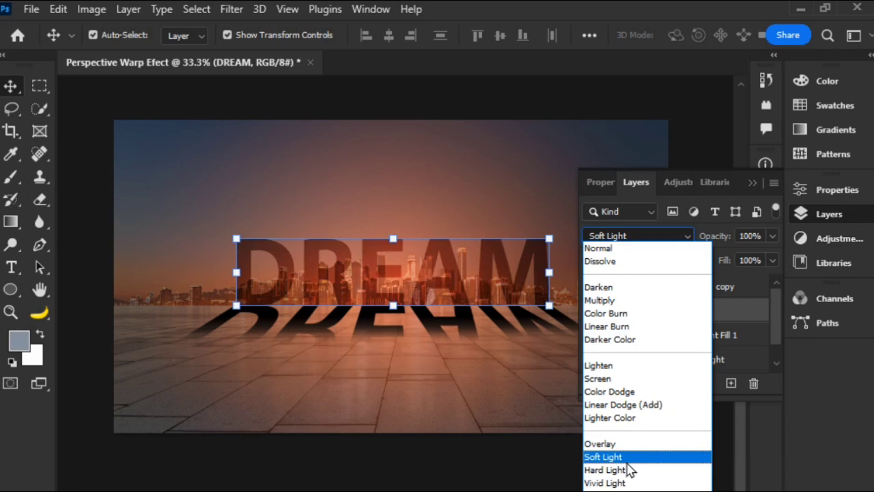
pyautogui.click(633, 460)
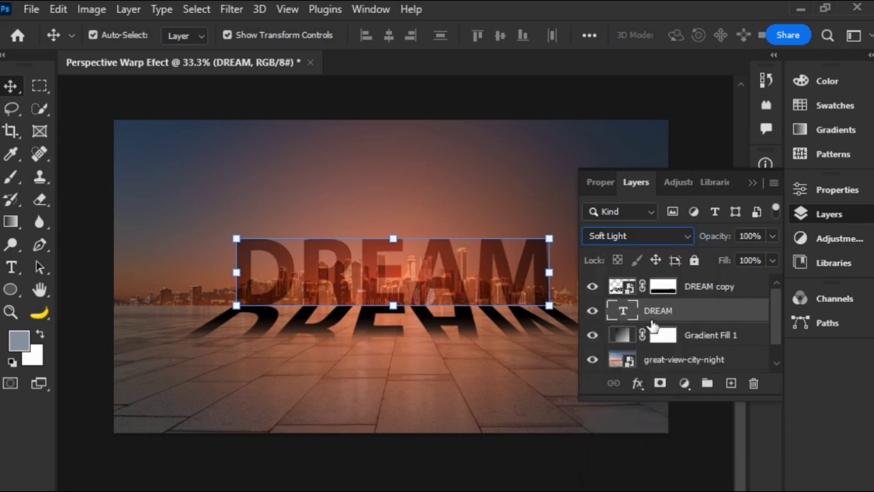
pyautogui.click(691, 290)
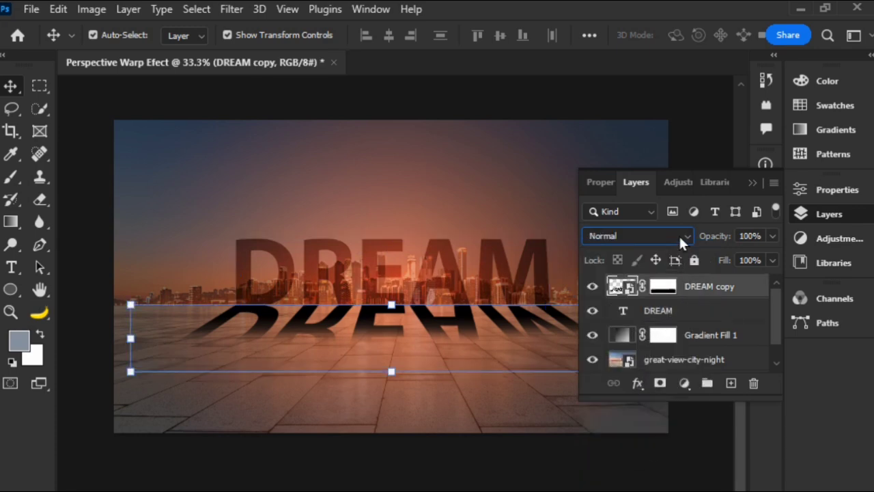
pyautogui.click(680, 239)
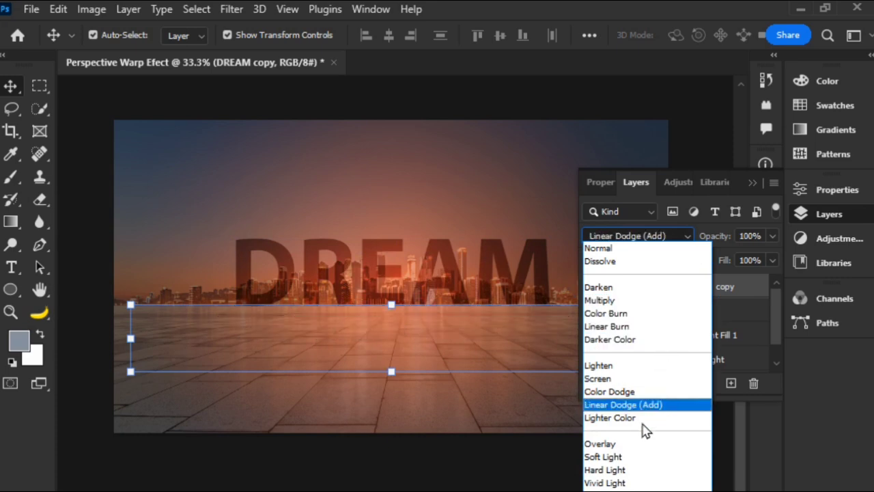
pyautogui.click(637, 459)
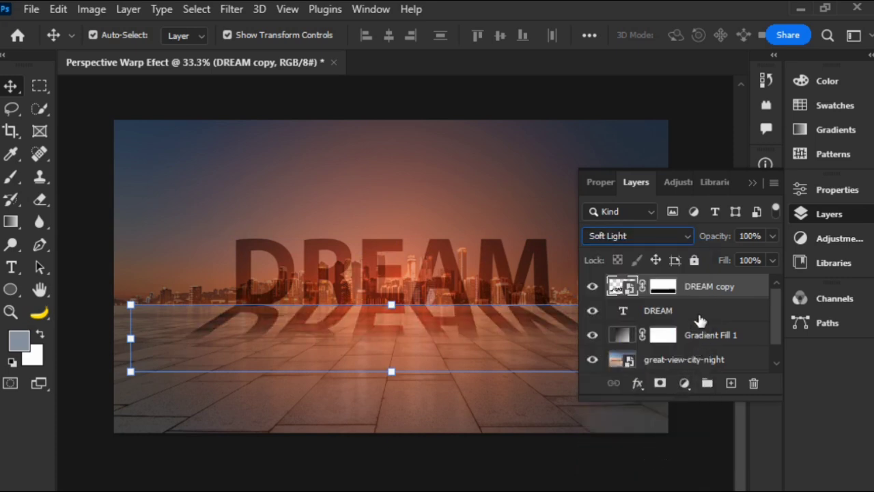
# Set the Gradient Fill 1 layer's fill to 58%, deselect all layers and collapse the layer list
pyautogui.click(710, 335)
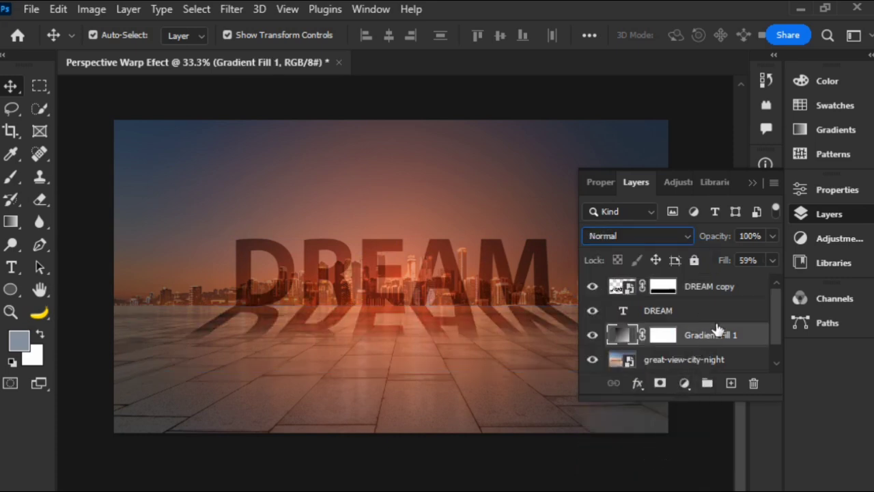
pyautogui.click(773, 260)
pyautogui.moveTo(737, 285); pyautogui.dragTo(738, 286)
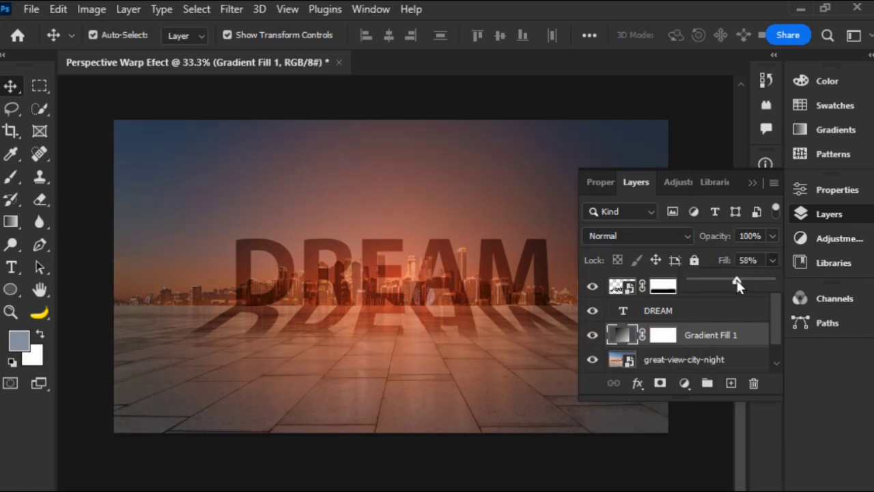
pyautogui.click(675, 311)
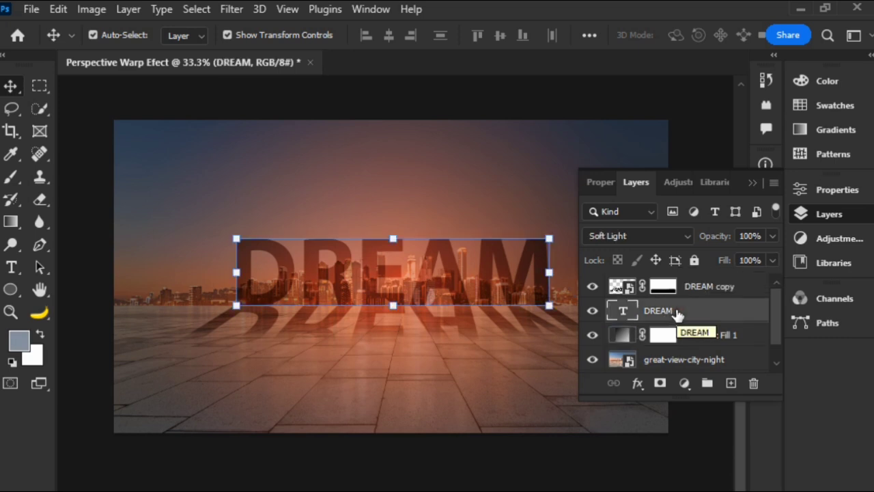
pyautogui.click(692, 133)
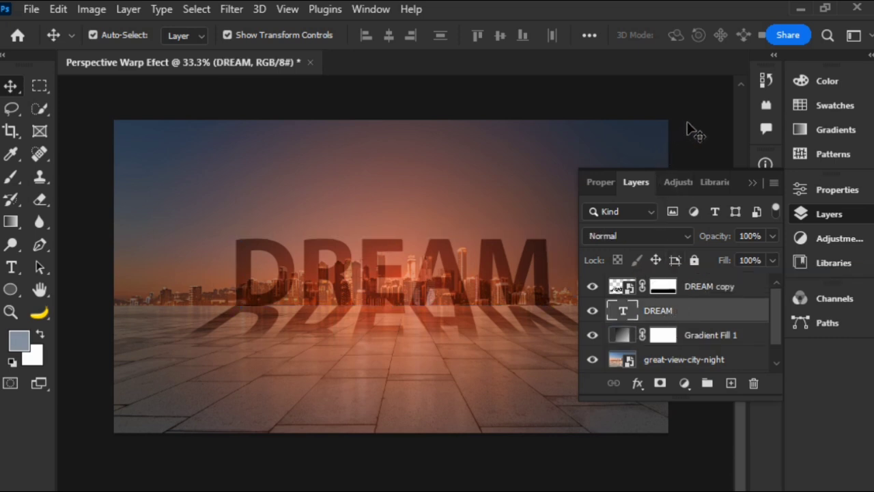
pyautogui.click(752, 183)
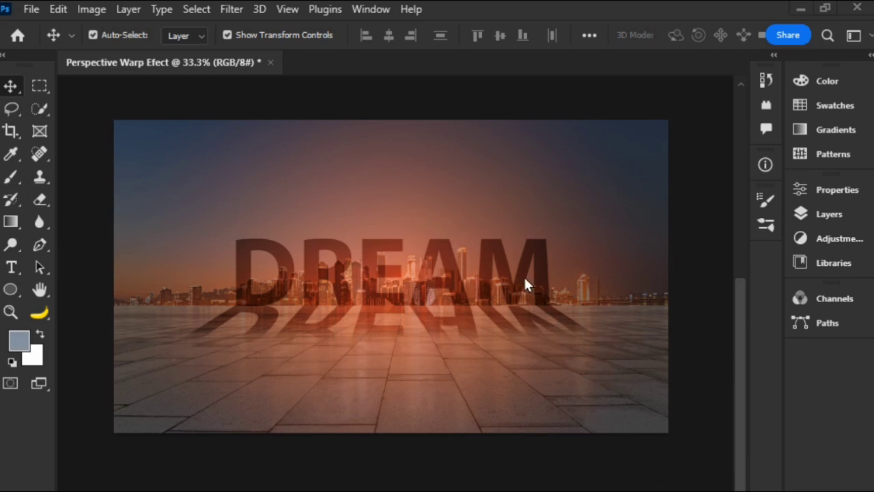
# Scale the DREAM text and its shadow copy together to about 116.87%, keeping the line where they meet on the horizon
pyautogui.click(833, 216)
pyautogui.click(710, 290)
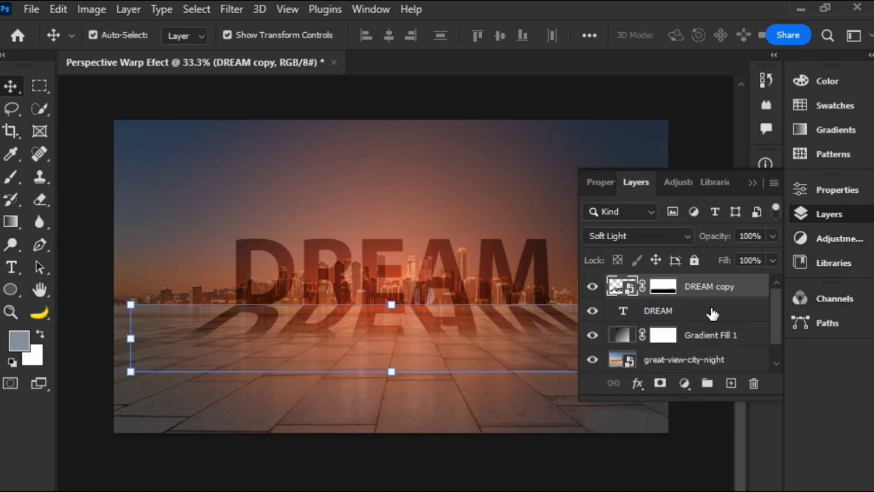
pyautogui.keyDown('shift'); pyautogui.click(712, 313); pyautogui.keyUp('shift')
pyautogui.click(752, 182)
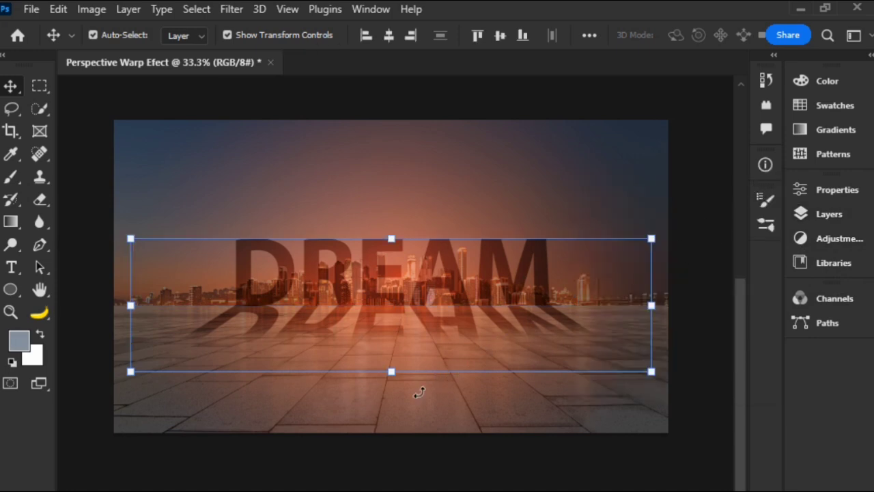
pyautogui.moveTo(391, 371); pyautogui.dragTo(394, 383)
pyautogui.press('Up')
pyautogui.press('Up')
pyautogui.press('Up')
pyautogui.press('Up')
pyautogui.press('Up')
pyautogui.press('Up')
pyautogui.press('Up')
pyautogui.press('Up')
pyautogui.press('Up')
pyautogui.press('Up')
pyautogui.press('Up')
pyautogui.press('Up')
pyautogui.press('Up')
pyautogui.press('Up')
pyautogui.press('Up')
pyautogui.press('Up')
pyautogui.press('Up')
pyautogui.press('Up')
pyautogui.press('Up')
pyautogui.press('Up')
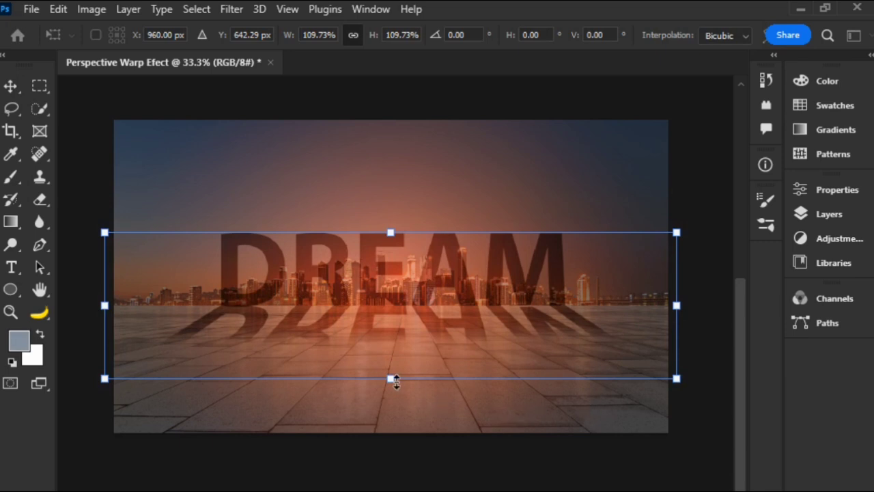
pyautogui.moveTo(396, 381); pyautogui.dragTo(392, 384)
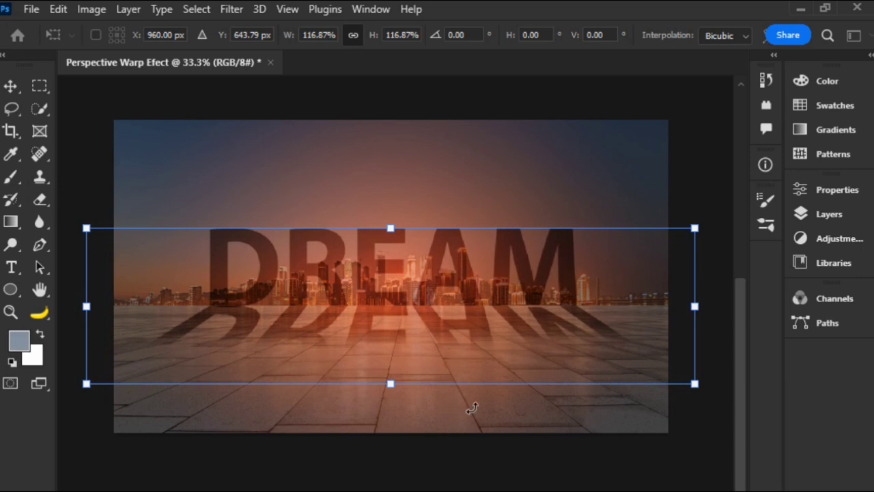
pyautogui.press('Return')
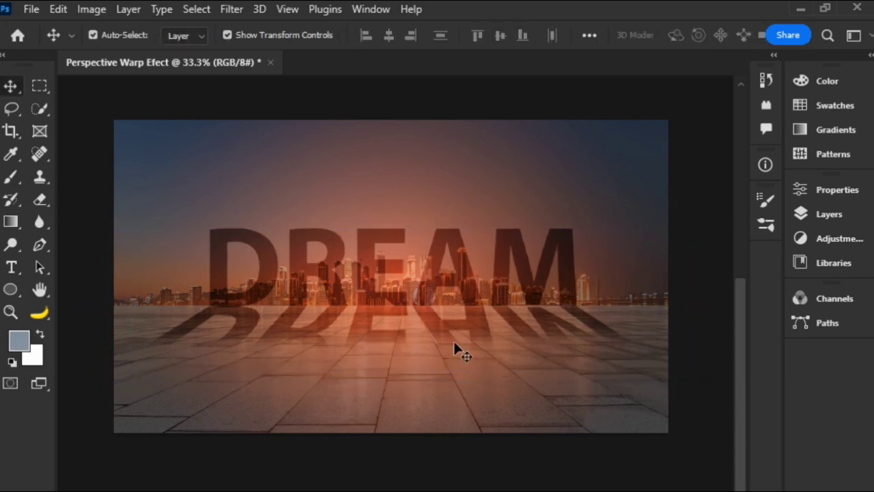
# Open the blending options of the DREAM text layer and move the dialog aside to uncover part of the artwork
pyautogui.click(363, 324)
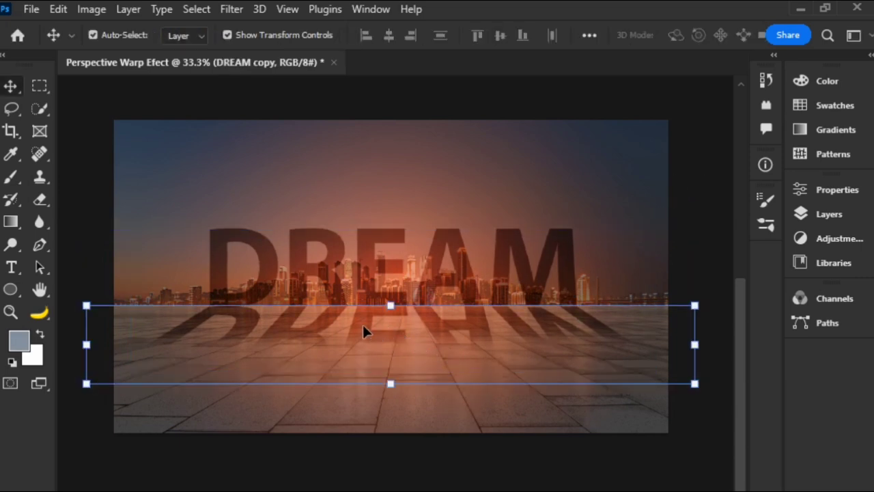
pyautogui.click(705, 184)
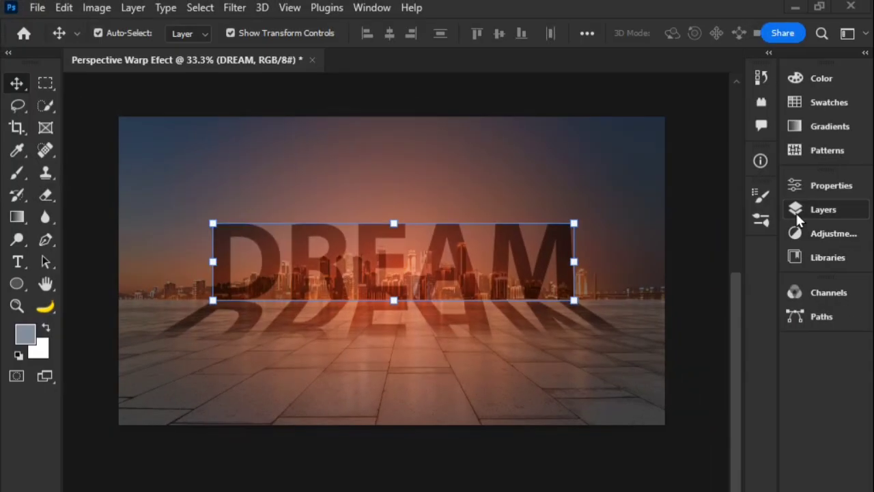
pyautogui.click(796, 211)
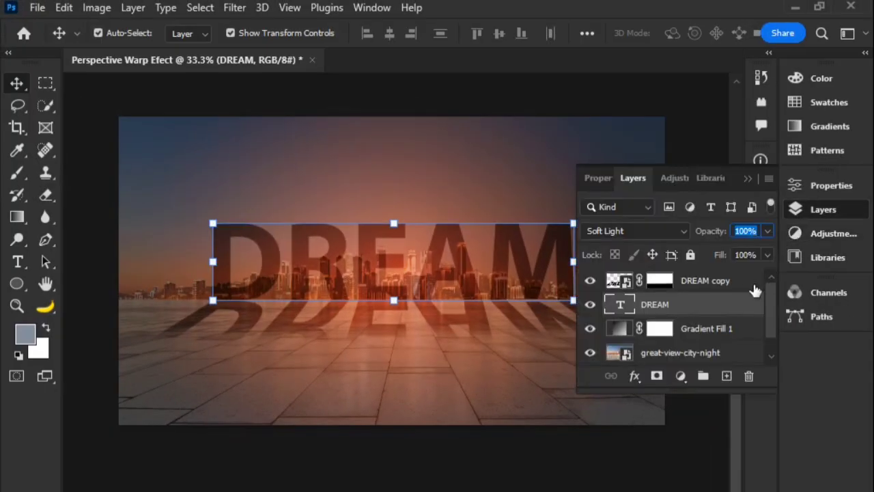
pyautogui.rightClick(680, 301)
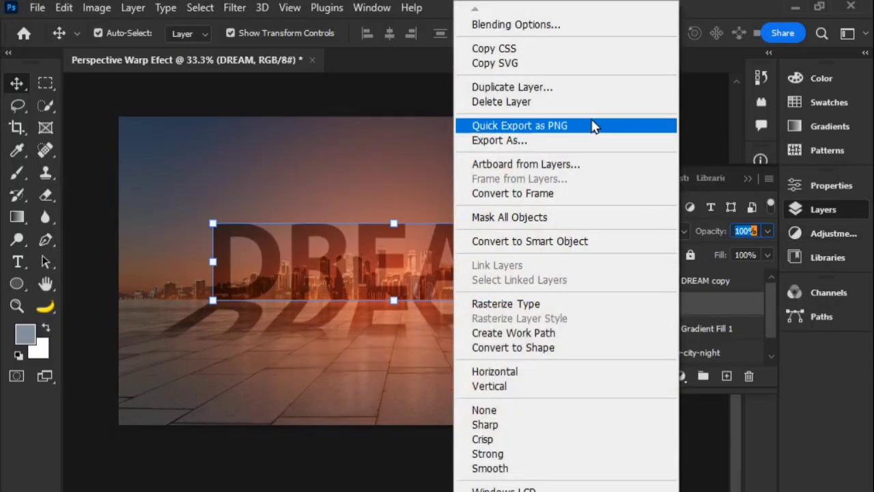
pyautogui.click(559, 25)
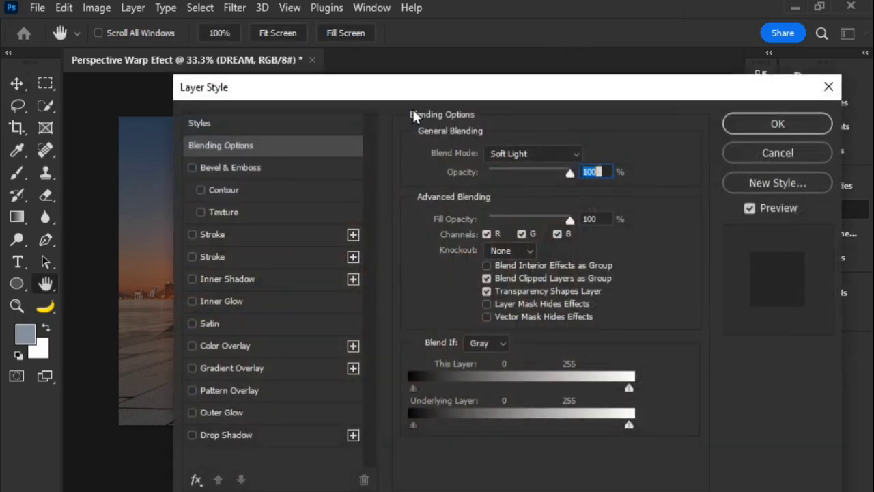
pyautogui.moveTo(403, 95); pyautogui.dragTo(499, 72)
# Add a 2 px white inside stroke in Normal mode to the DREAM text and move it up in the effects order
pyautogui.click(295, 231)
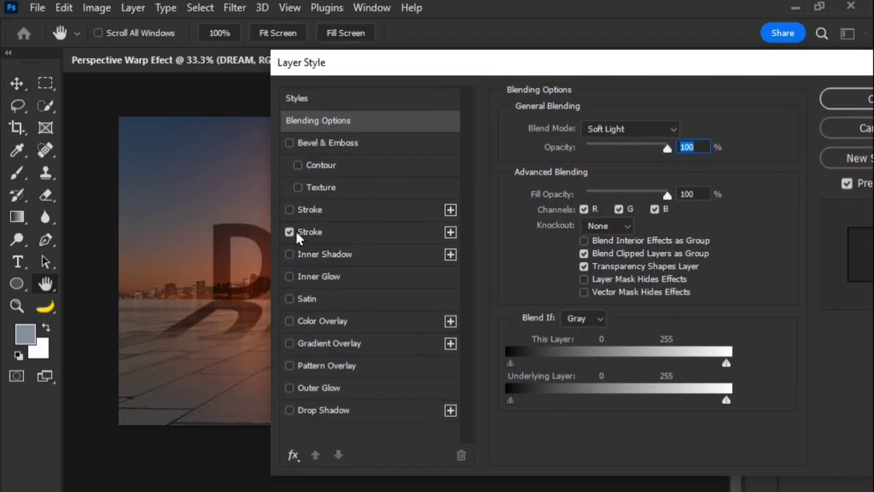
pyautogui.click(331, 232)
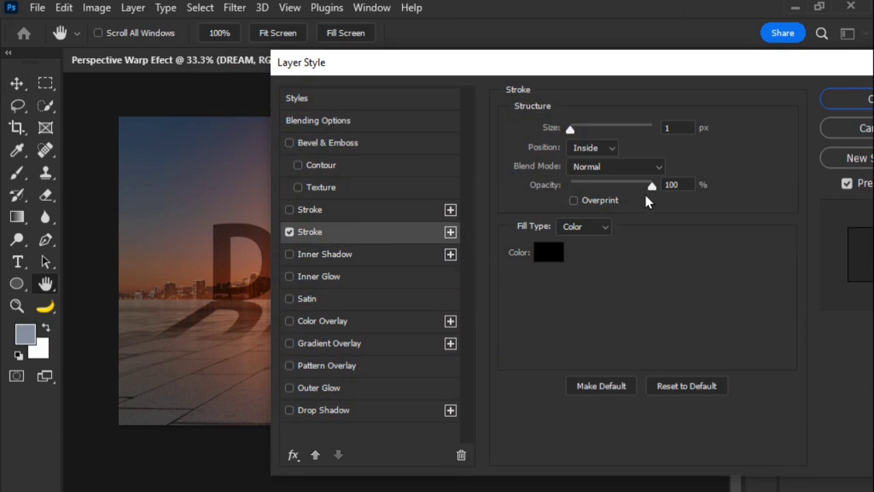
pyautogui.doubleClick(675, 127)
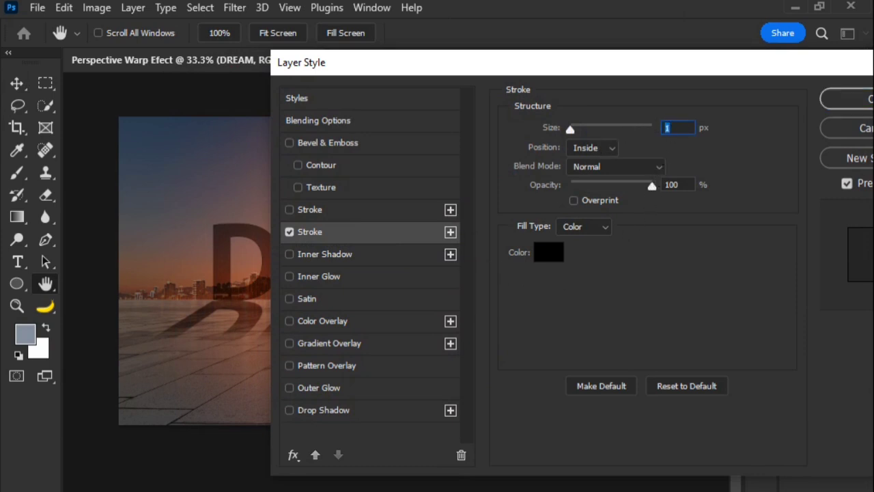
pyautogui.write('2')
pyautogui.click(541, 264)
pyautogui.moveTo(345, 177); pyautogui.dragTo(286, 135)
pyautogui.click(702, 140)
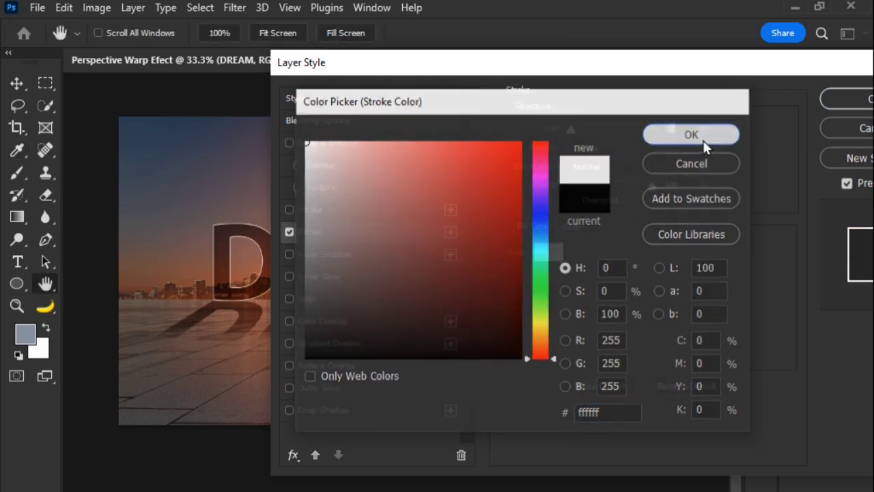
pyautogui.click(584, 165)
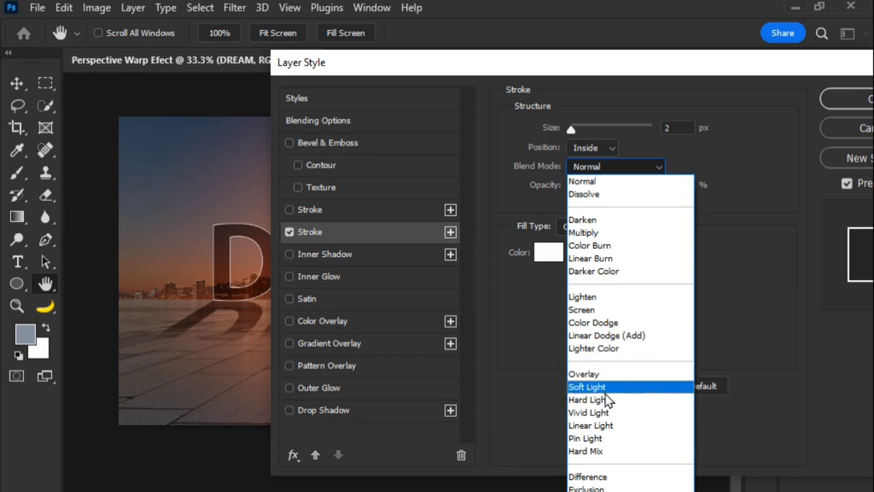
pyautogui.click(615, 182)
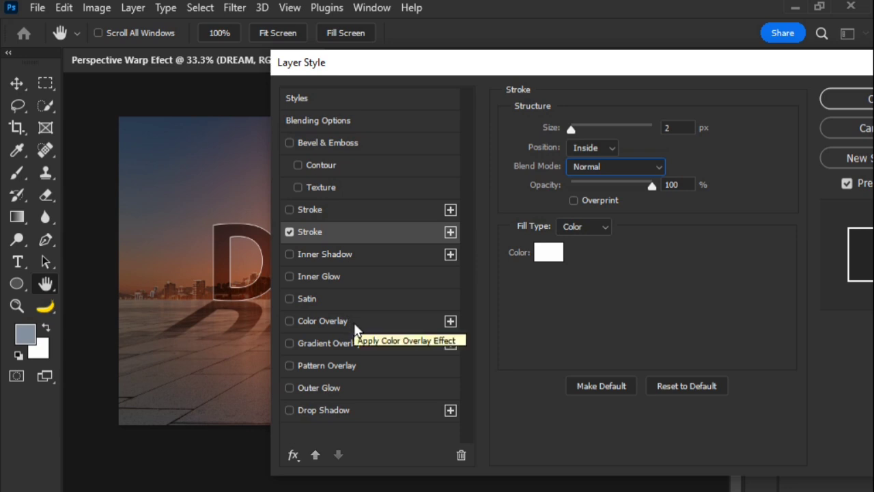
pyautogui.click(314, 454)
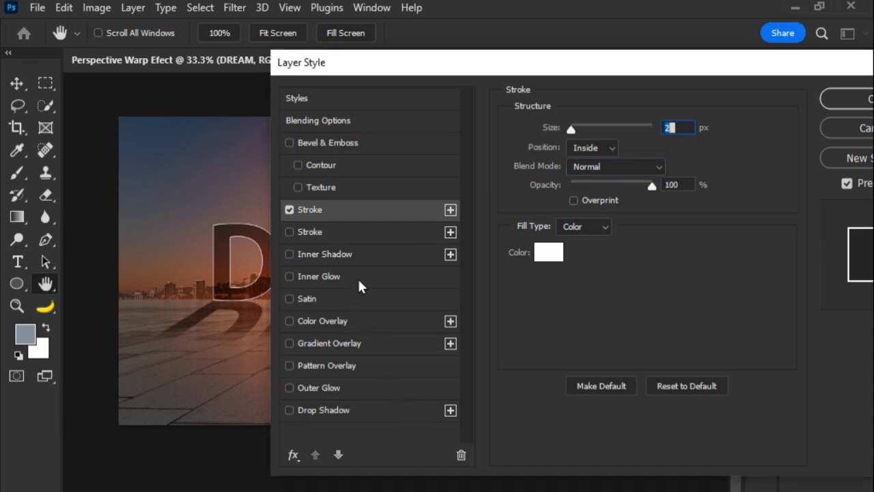
# Add a white Inner Glow in Overlay mode at 78% opacity and 32 px size, apply the layer style and deselect the text
pyautogui.click(314, 278)
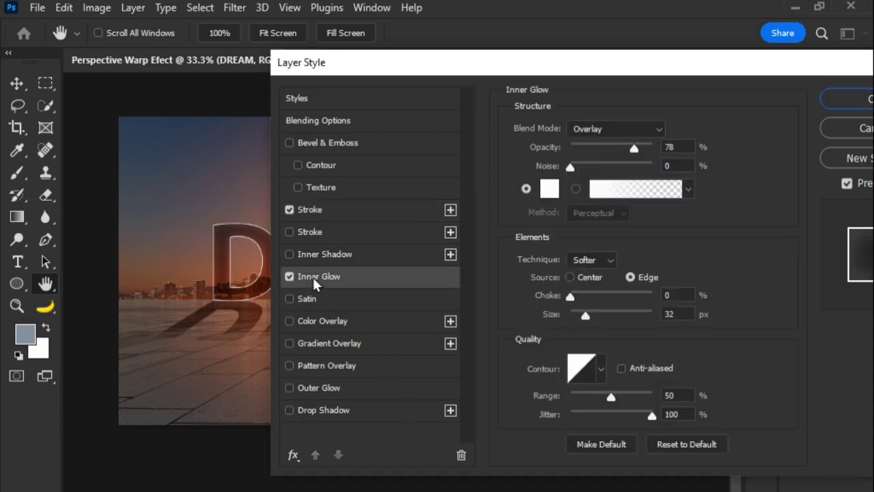
pyautogui.doubleClick(676, 147)
pyautogui.doubleClick(678, 165)
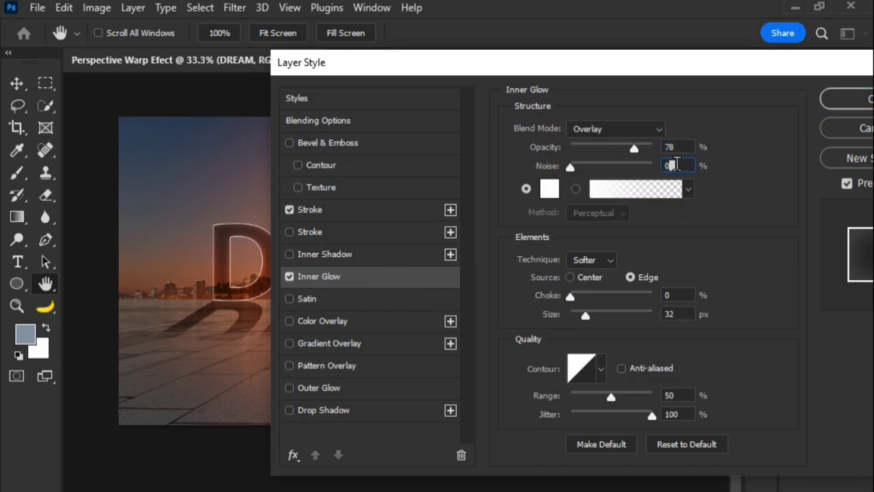
pyautogui.doubleClick(673, 314)
pyautogui.write('240')
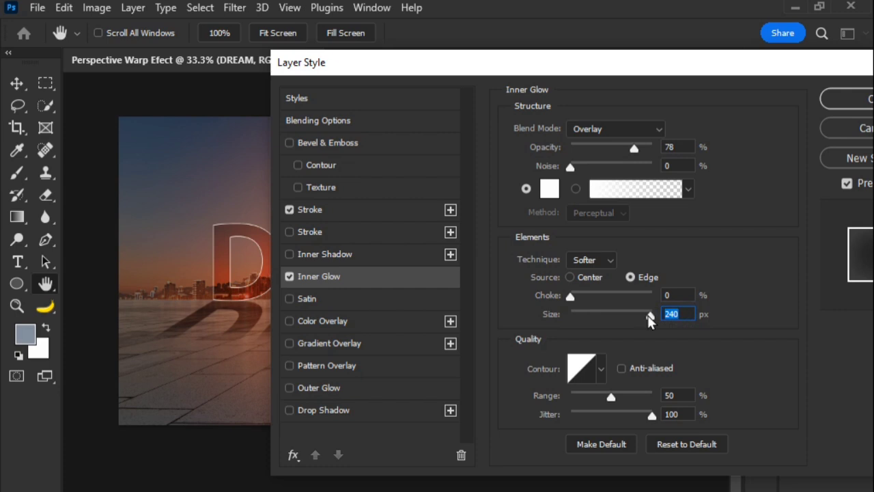
pyautogui.write('32')
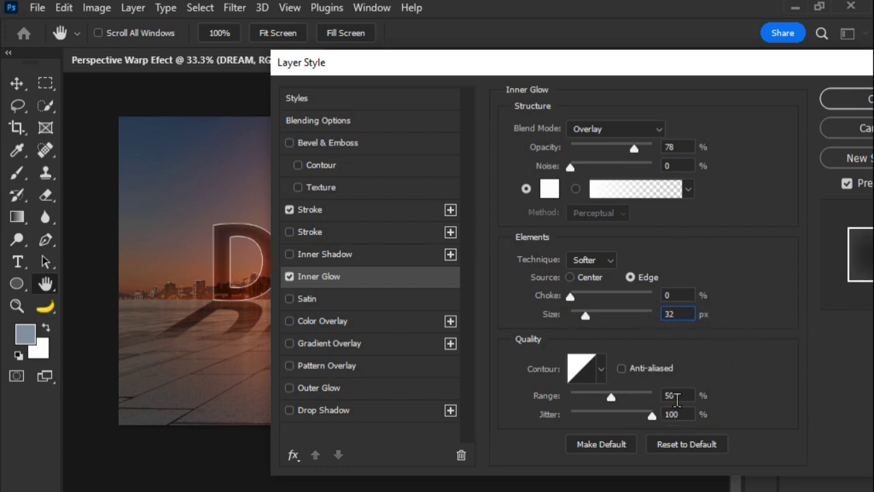
pyautogui.click(846, 99)
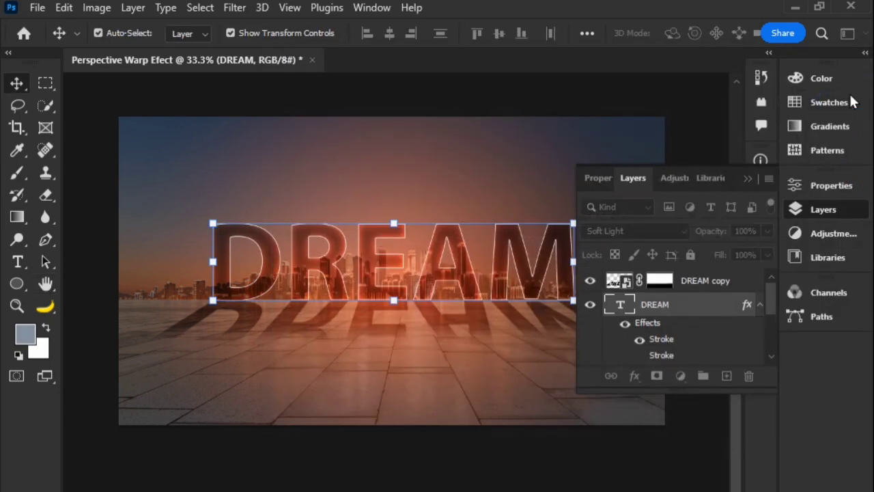
pyautogui.click(747, 182)
pyautogui.click(679, 239)
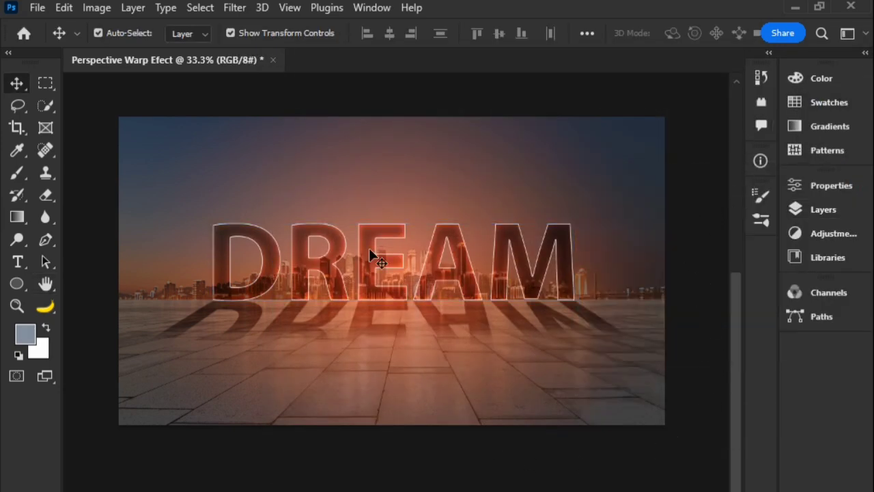